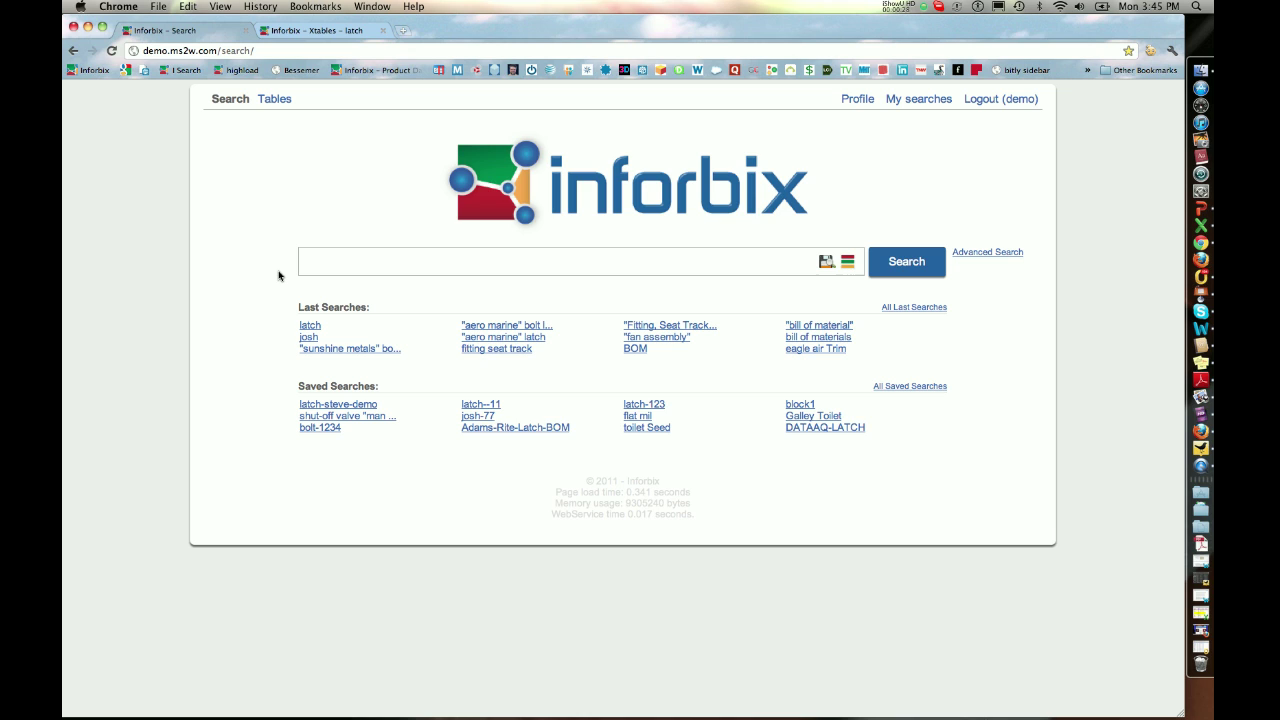
Search for 'latch' and scroll through results like DOOR LATCH and FLIP LATCH HOUSING
type("latch")
key("Return")
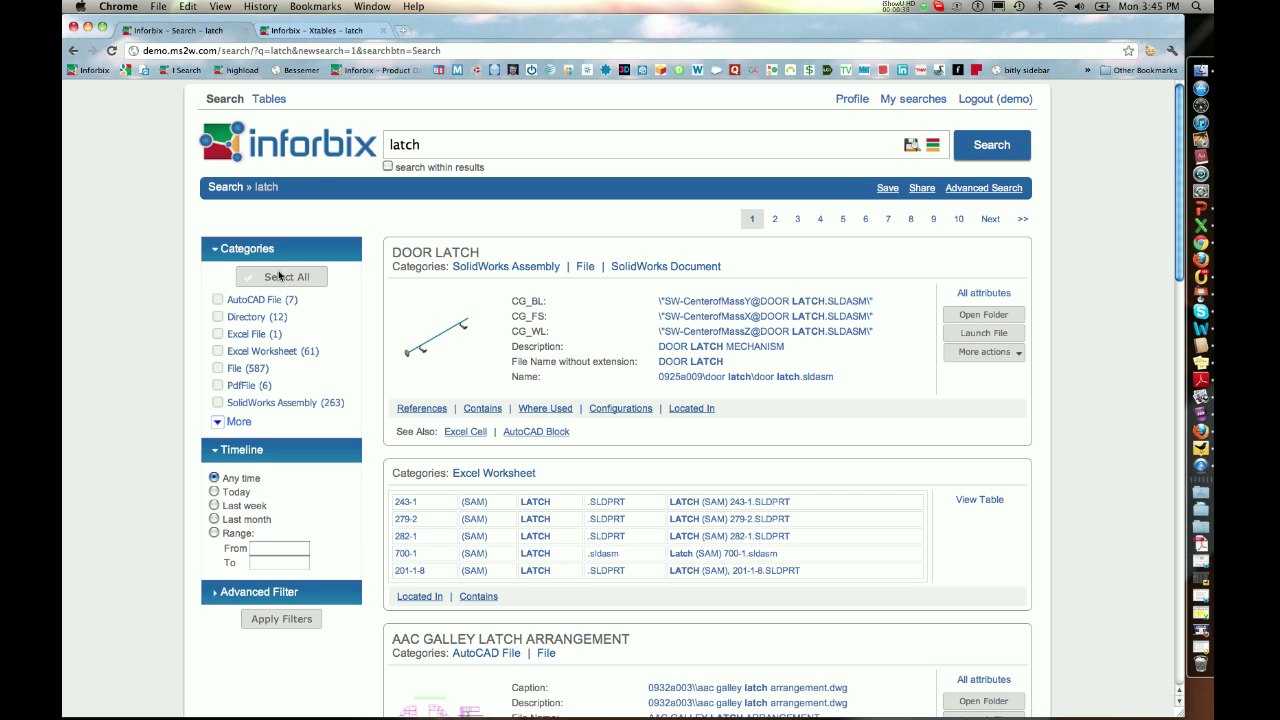
scroll(372, 232, "down", 3)
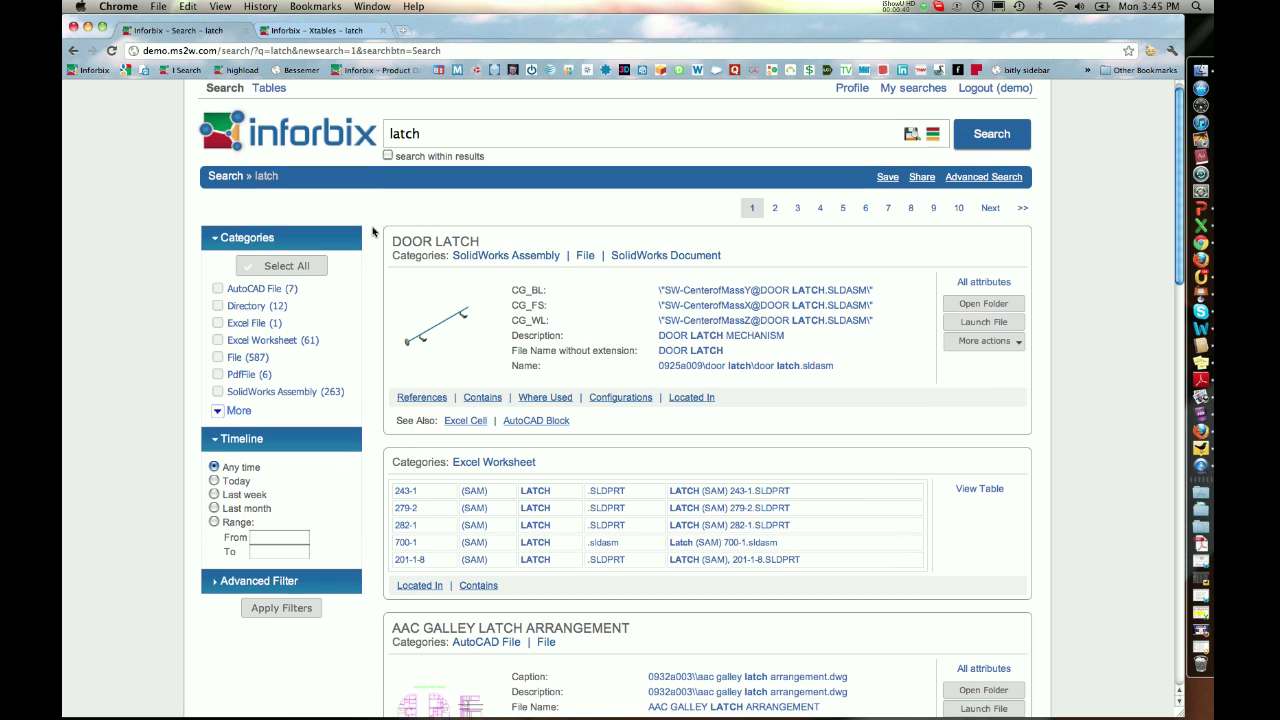
scroll(372, 232, "down", 8)
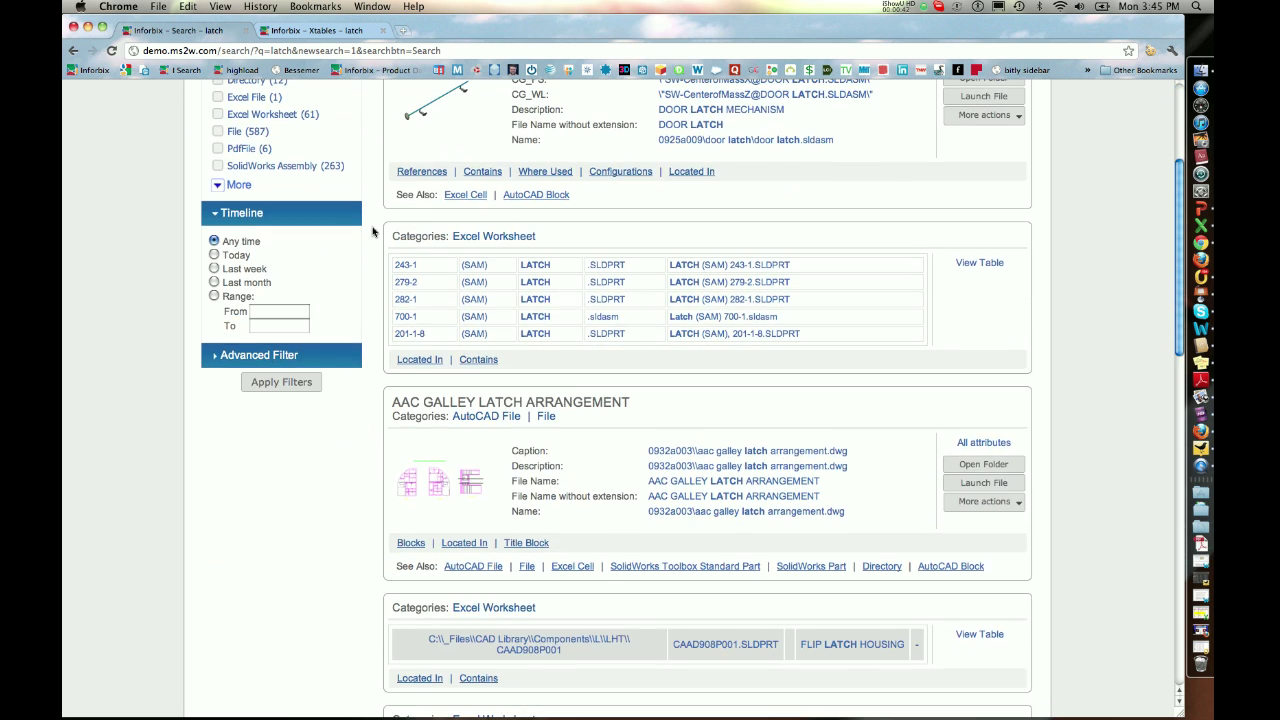
scroll(372, 232, "down", 3)
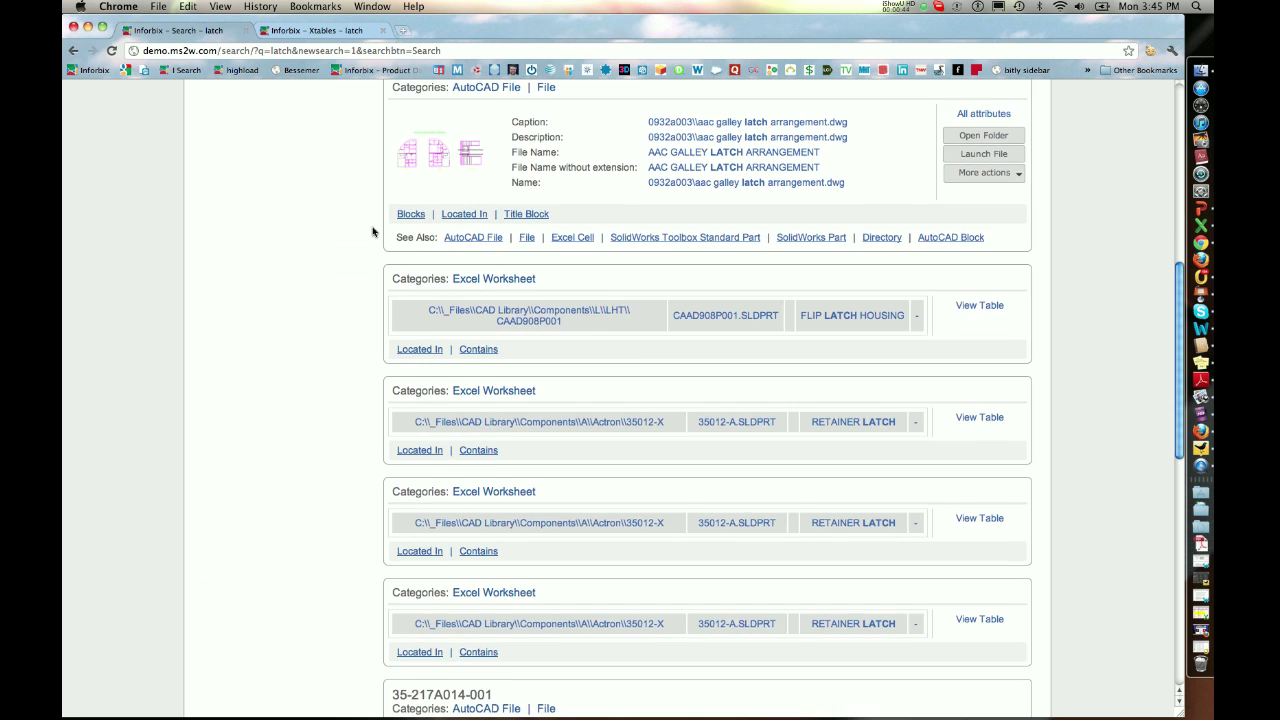
scroll(372, 232, "down", 1)
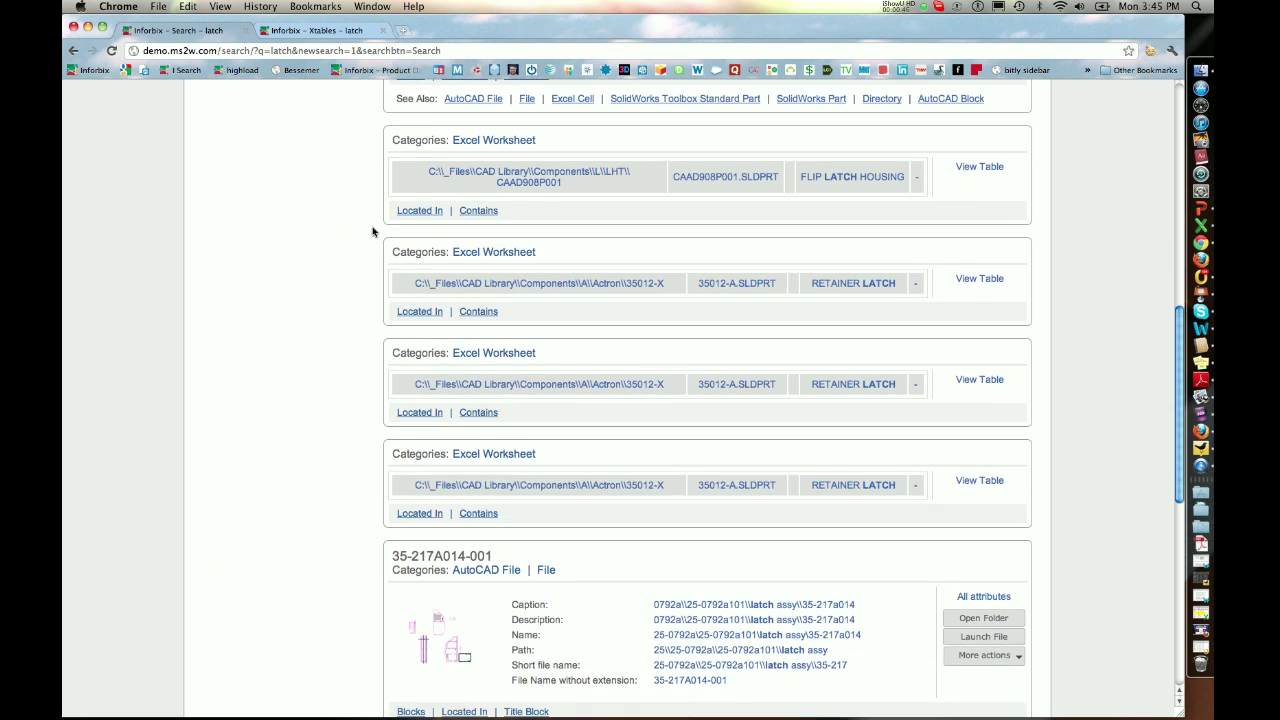
scroll(372, 232, "up", 12)
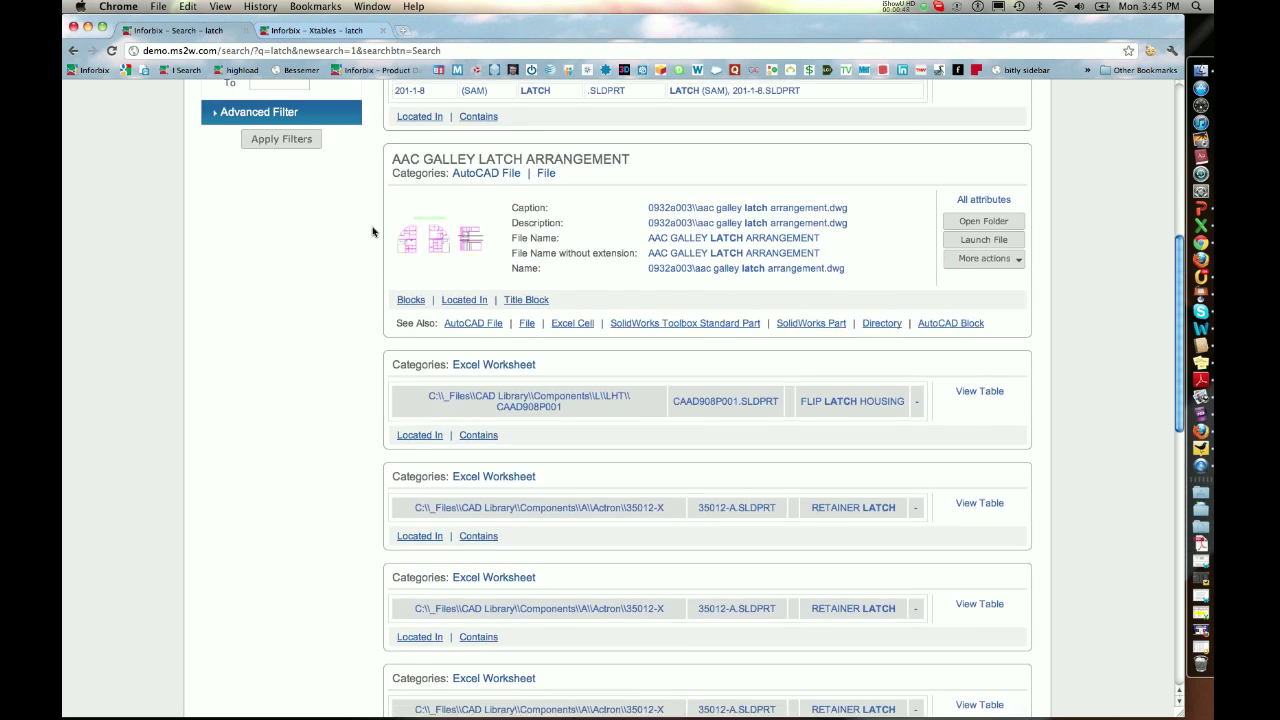
scroll(372, 232, "up", 2)
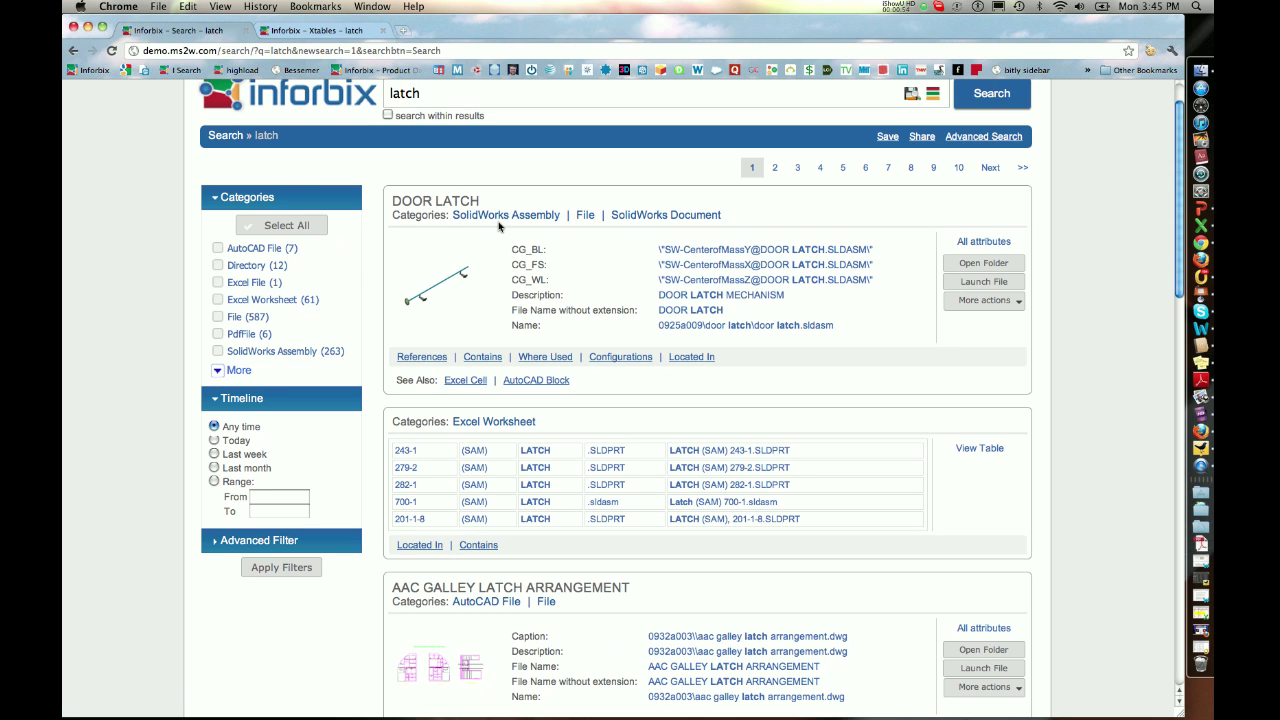
left_click(438, 285)
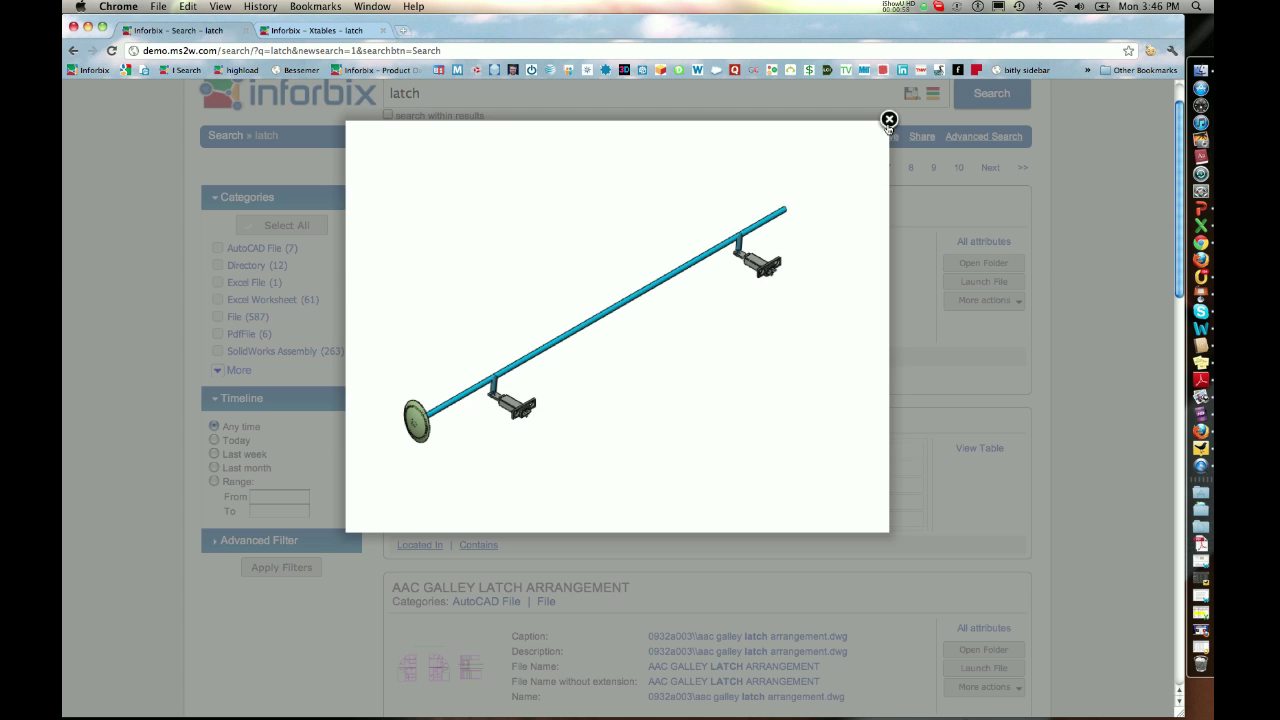
left_click(889, 120)
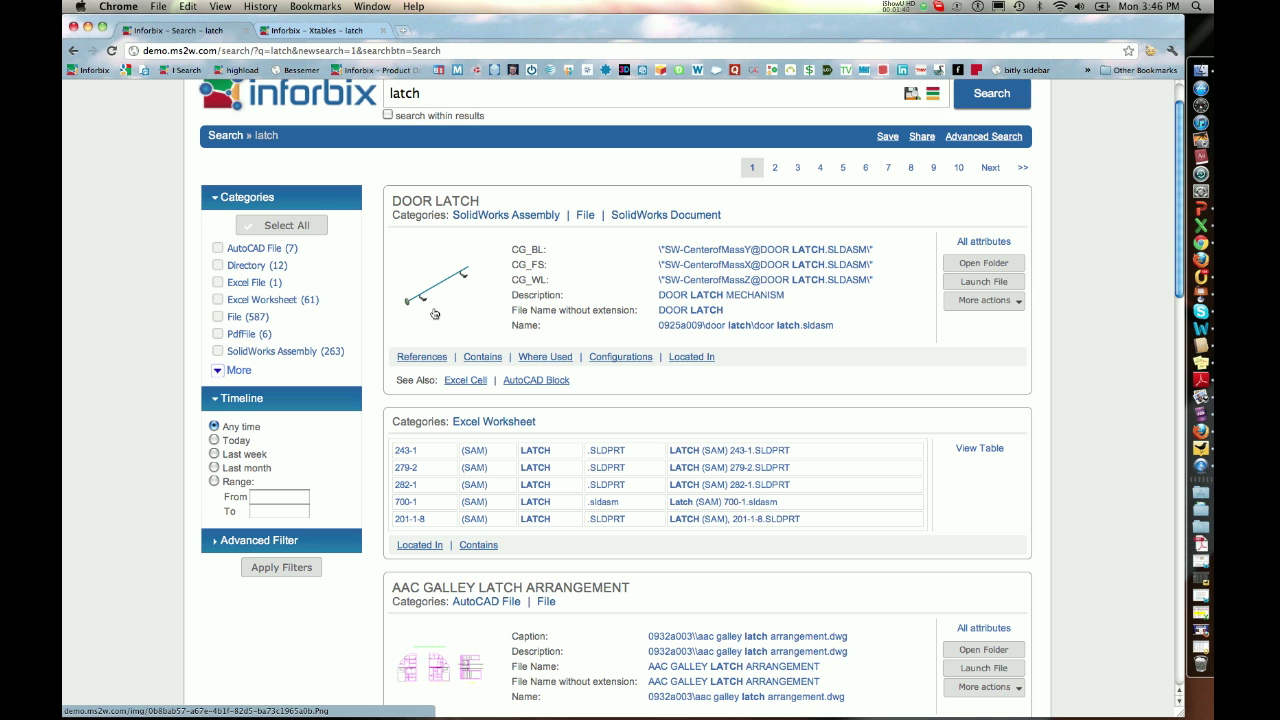
scroll(441, 350, "down", 3)
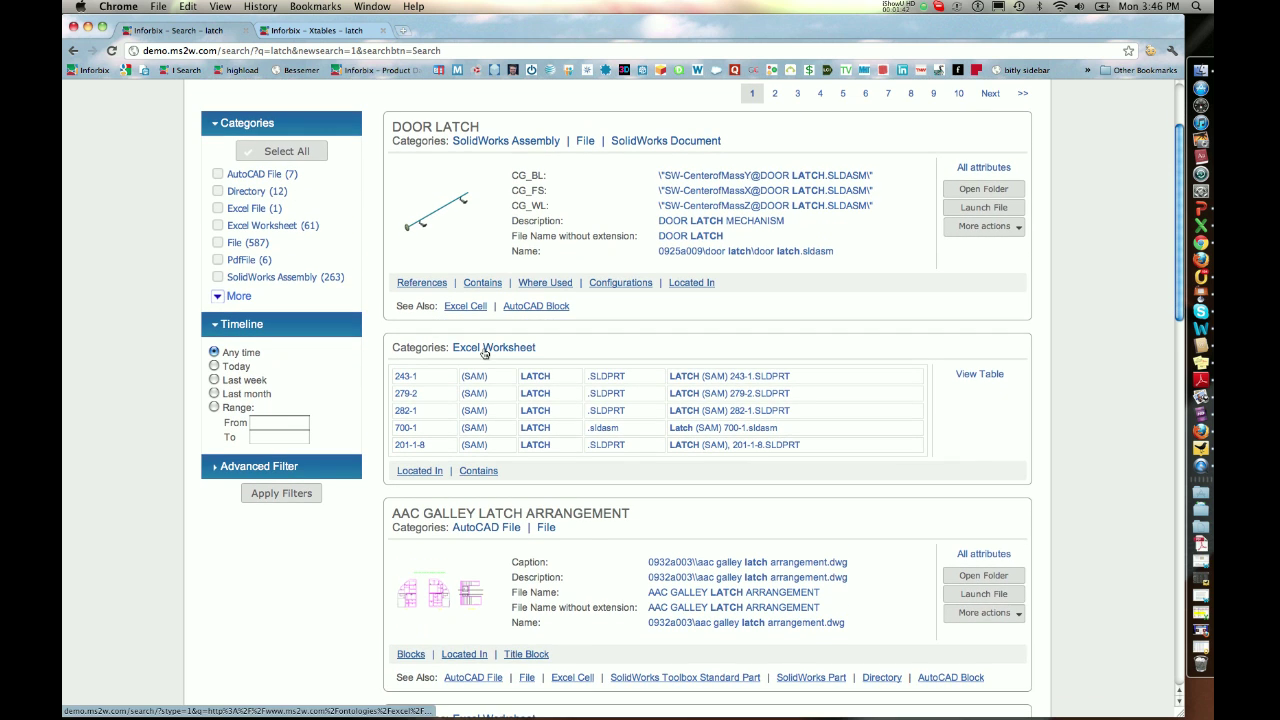
scroll(484, 352, "down", 5)
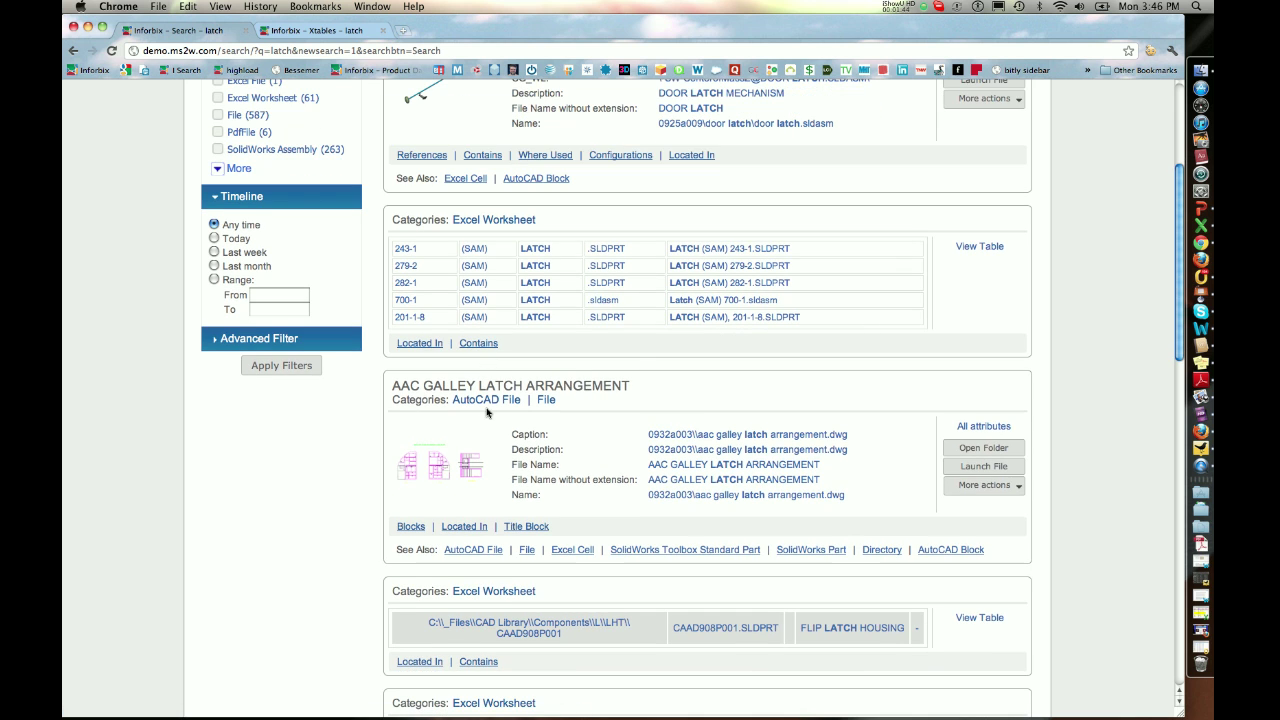
scroll(486, 409, "up", 10)
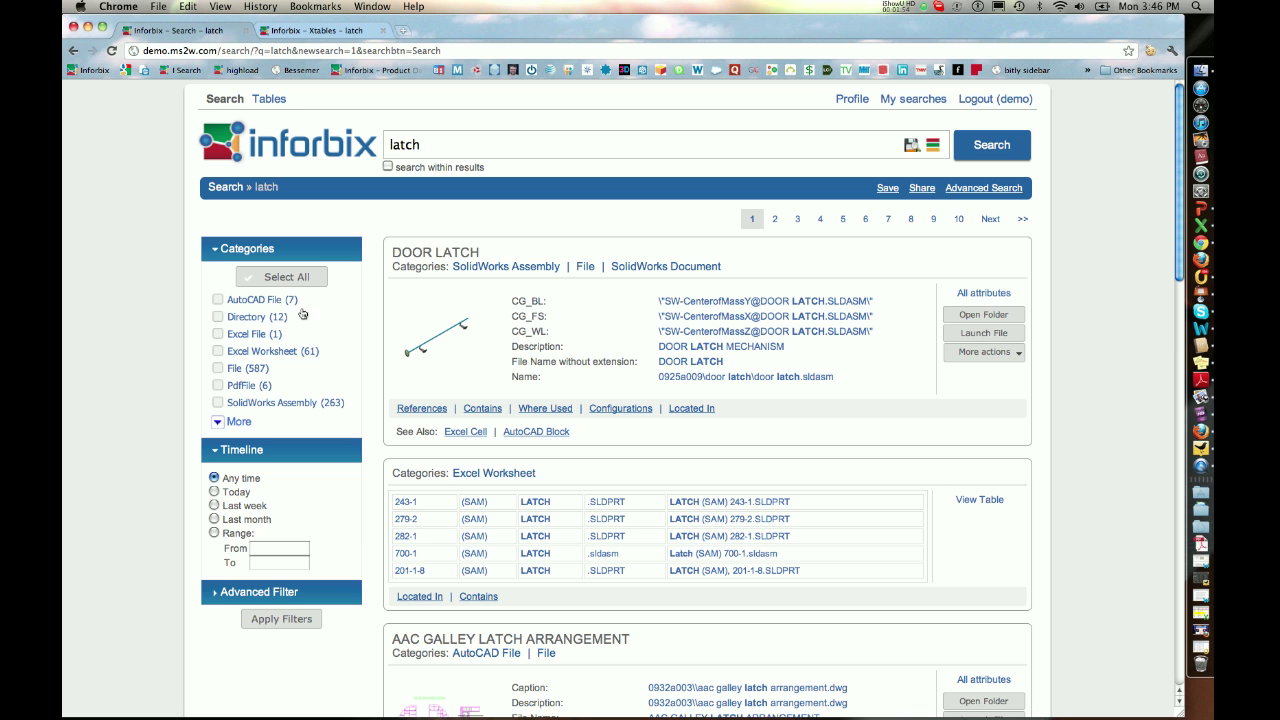
scroll(288, 308, "down", 3)
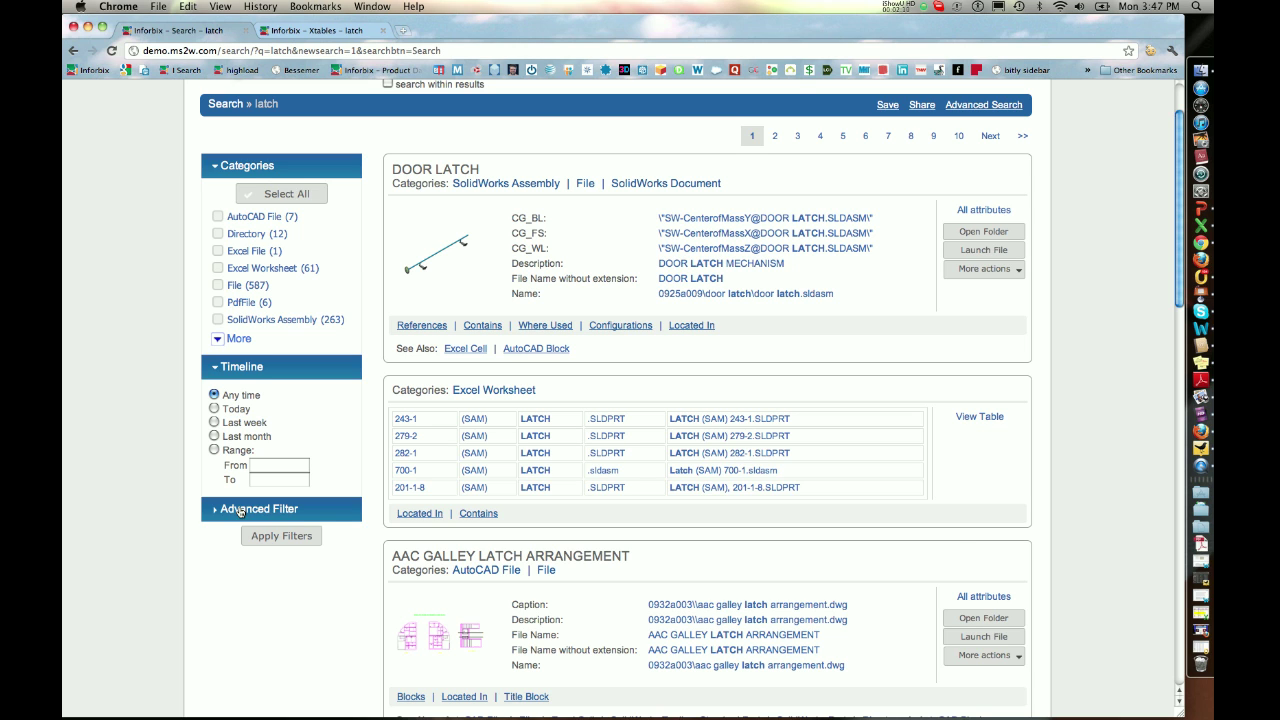
Filter to SolidWorks Assembly results whose Last Saved By property matches the specific user's name
left_click(215, 323)
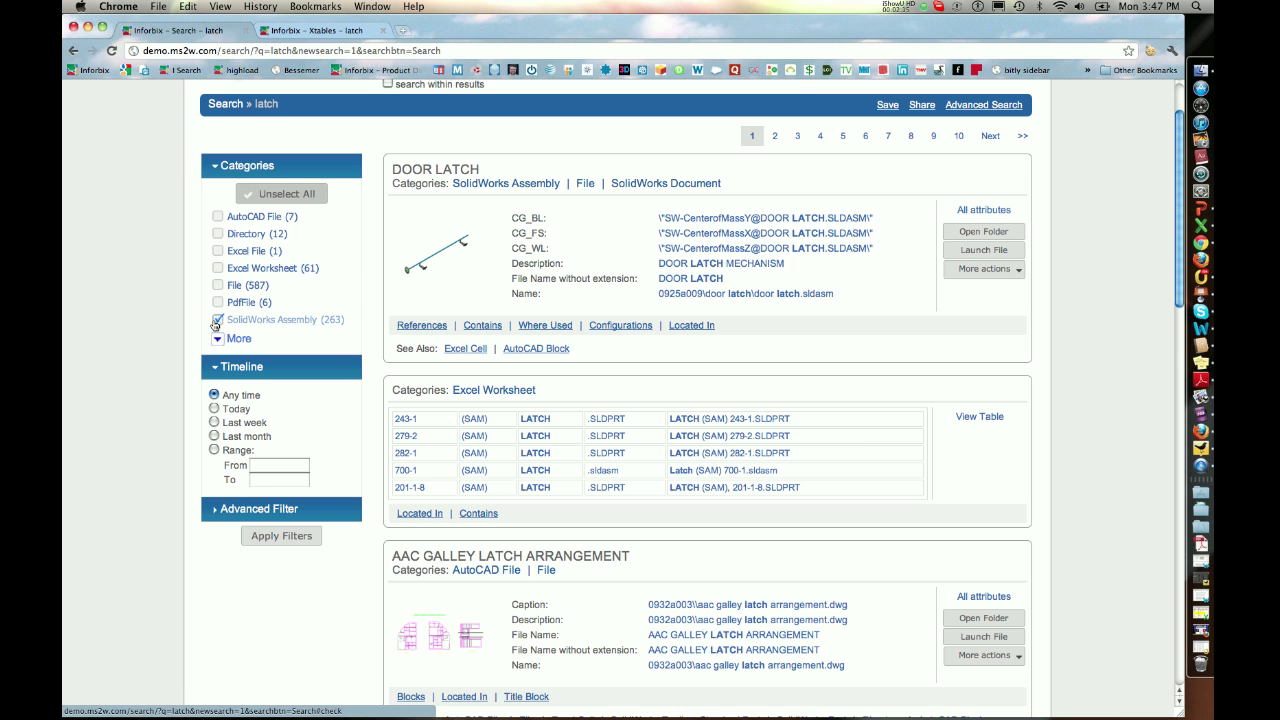
left_click(240, 513)
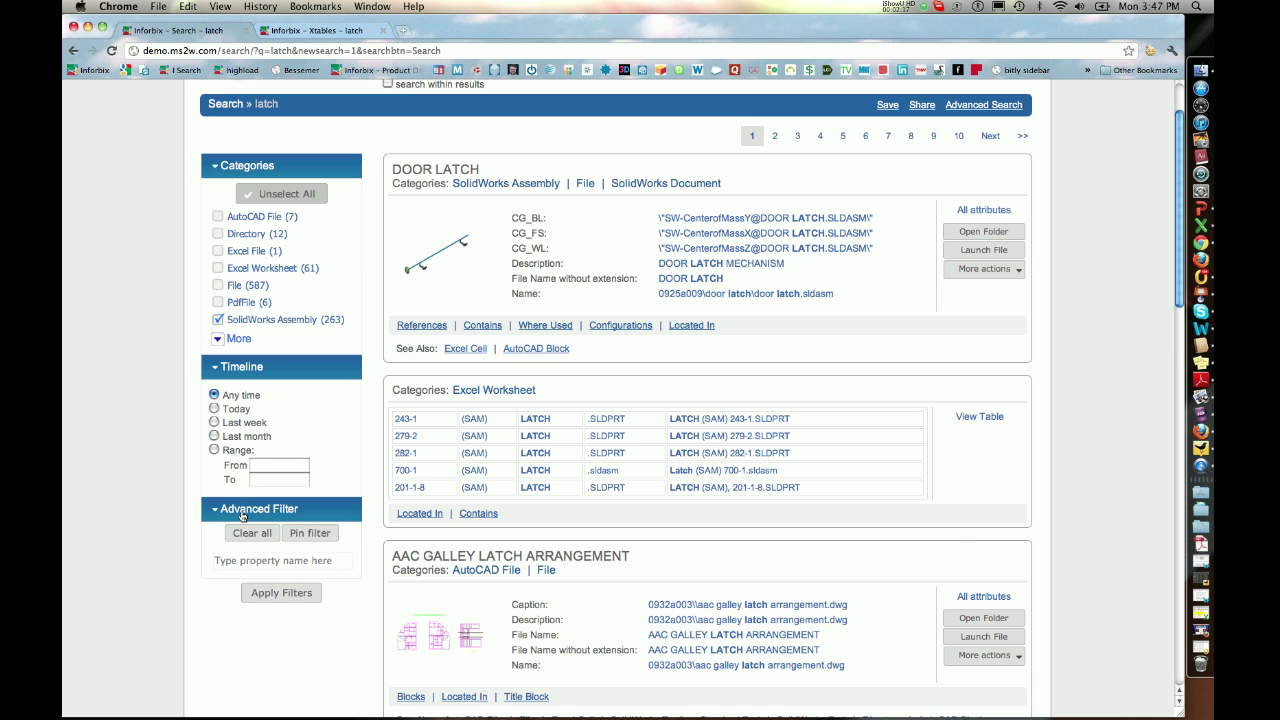
left_click(240, 561)
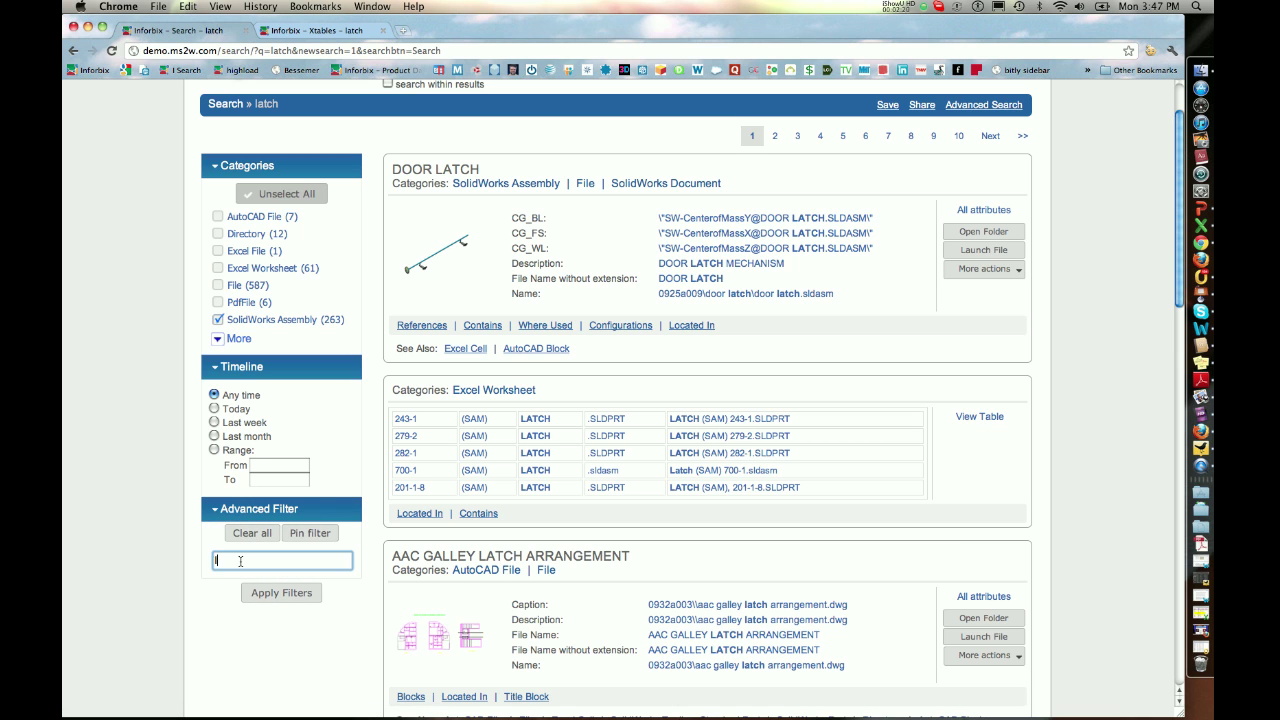
type("last")
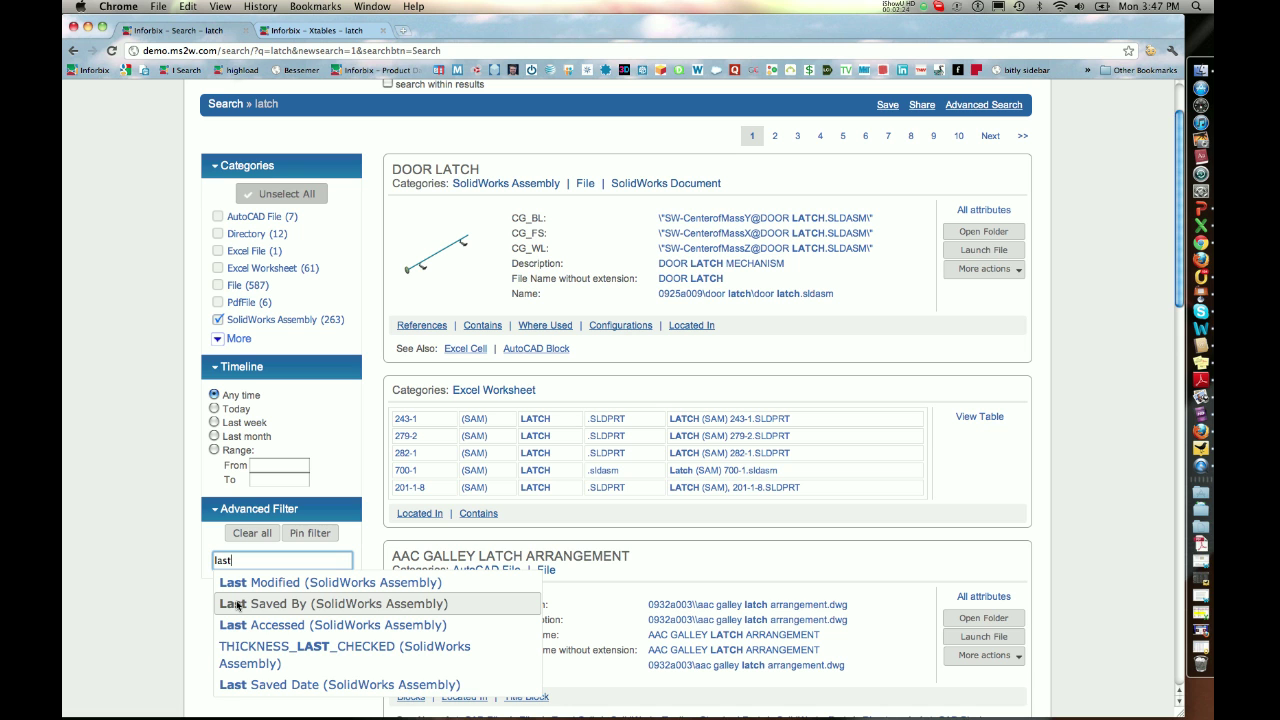
left_click(237, 604)
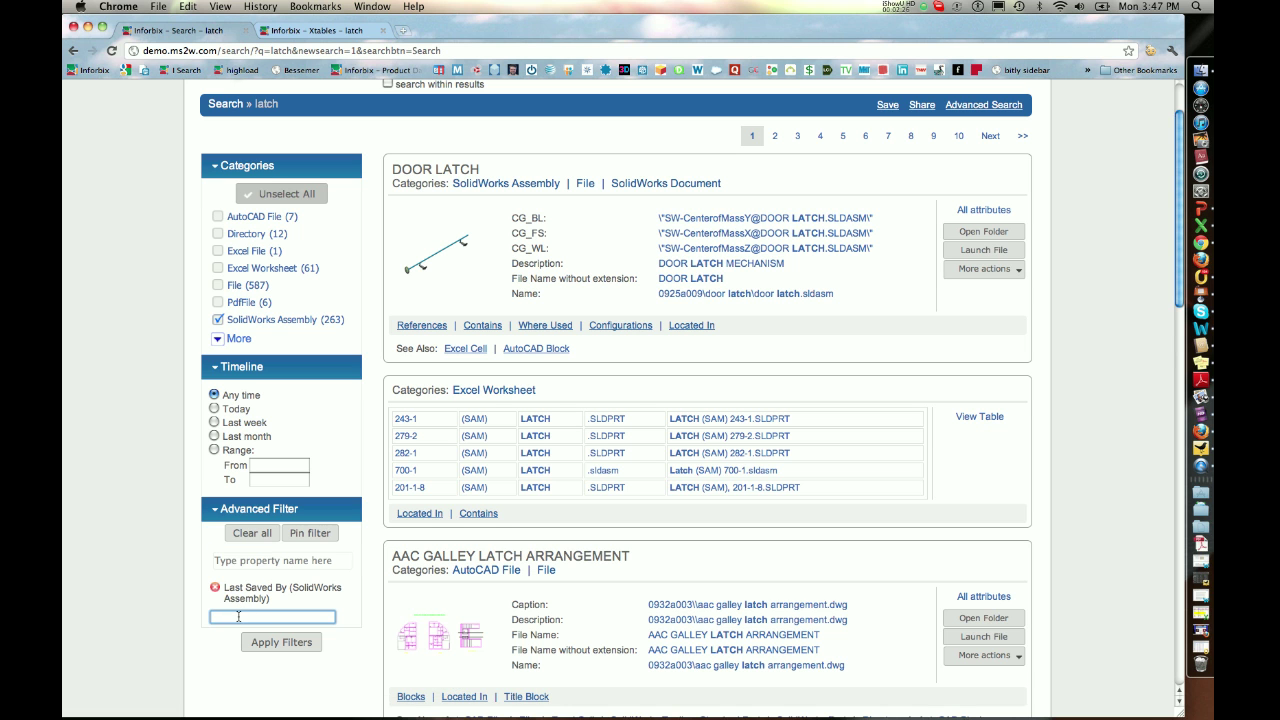
scroll(238, 616, "down", 2)
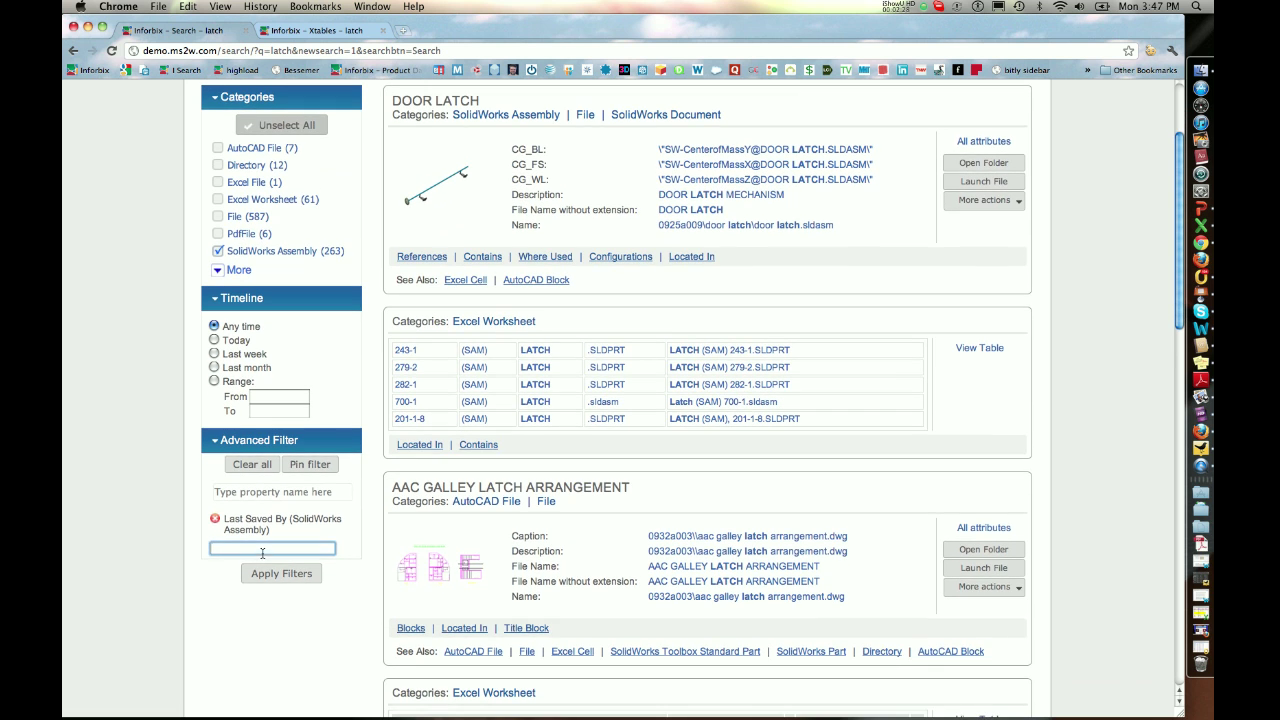
type("josh")
left_click(291, 578)
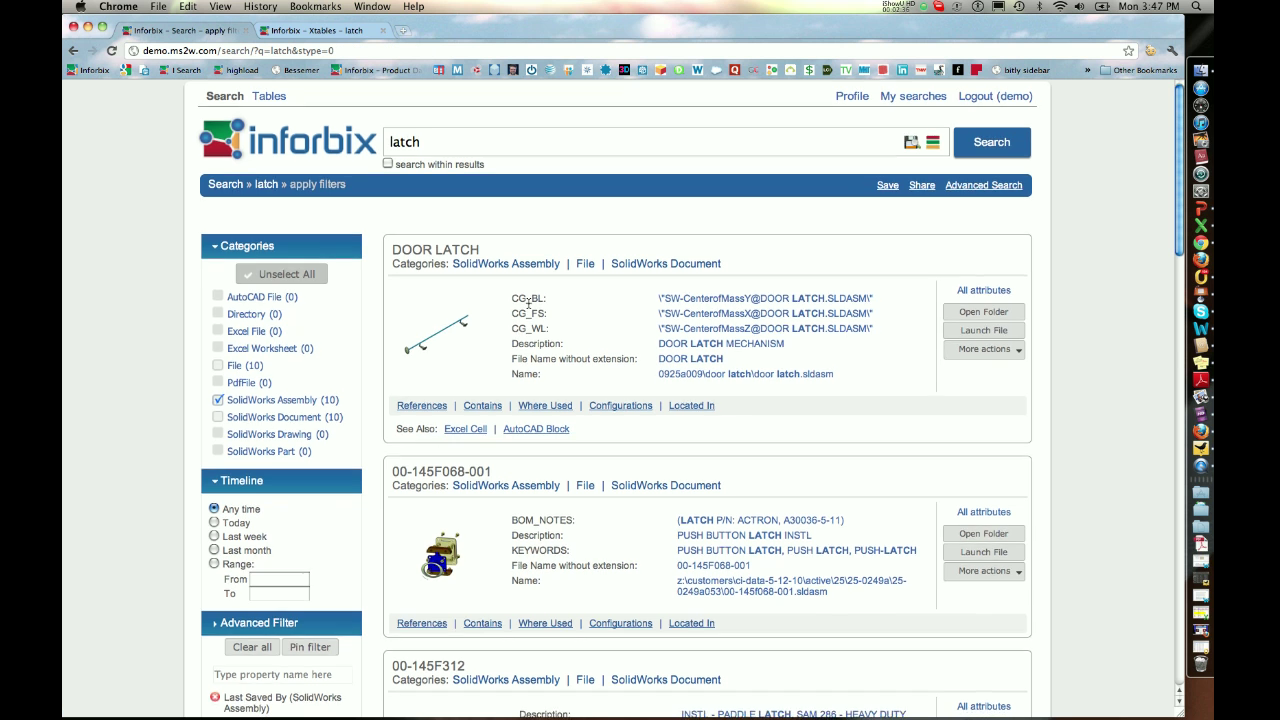
Enlarge and close the 00-145F068-001 preview image, then list its referenced parts
scroll(528, 303, "down", 2)
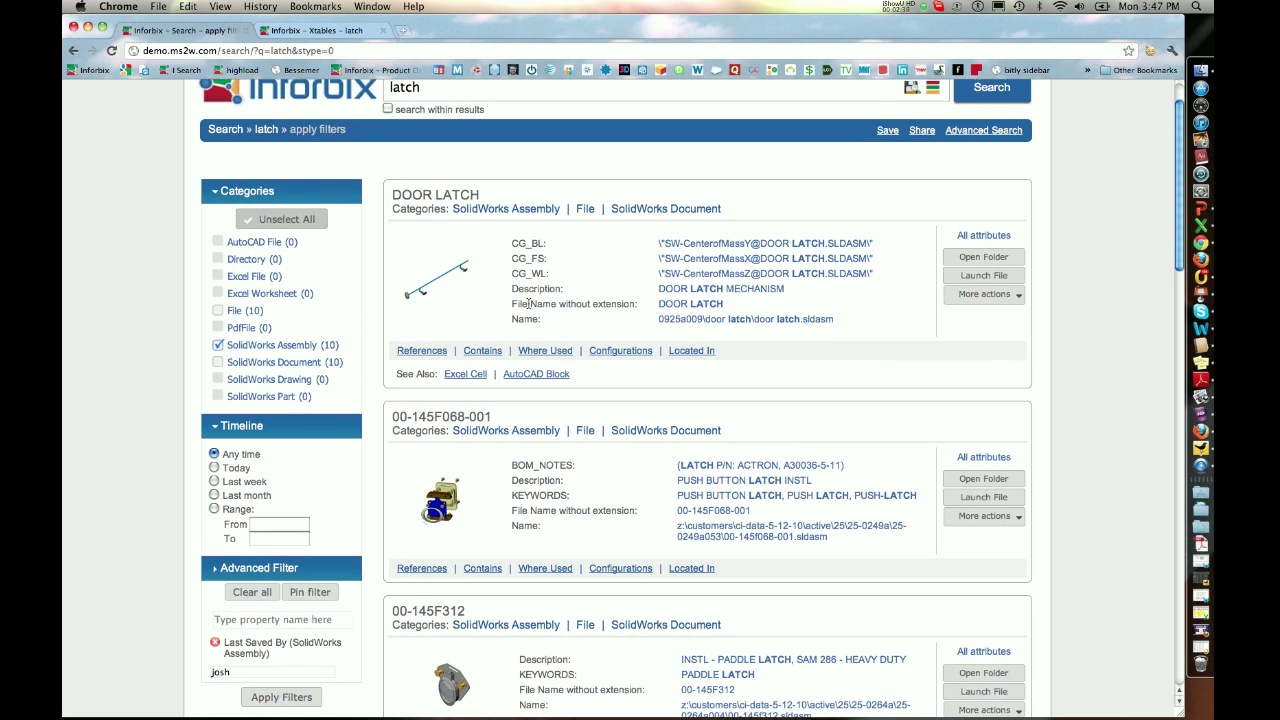
scroll(528, 303, "down", 1)
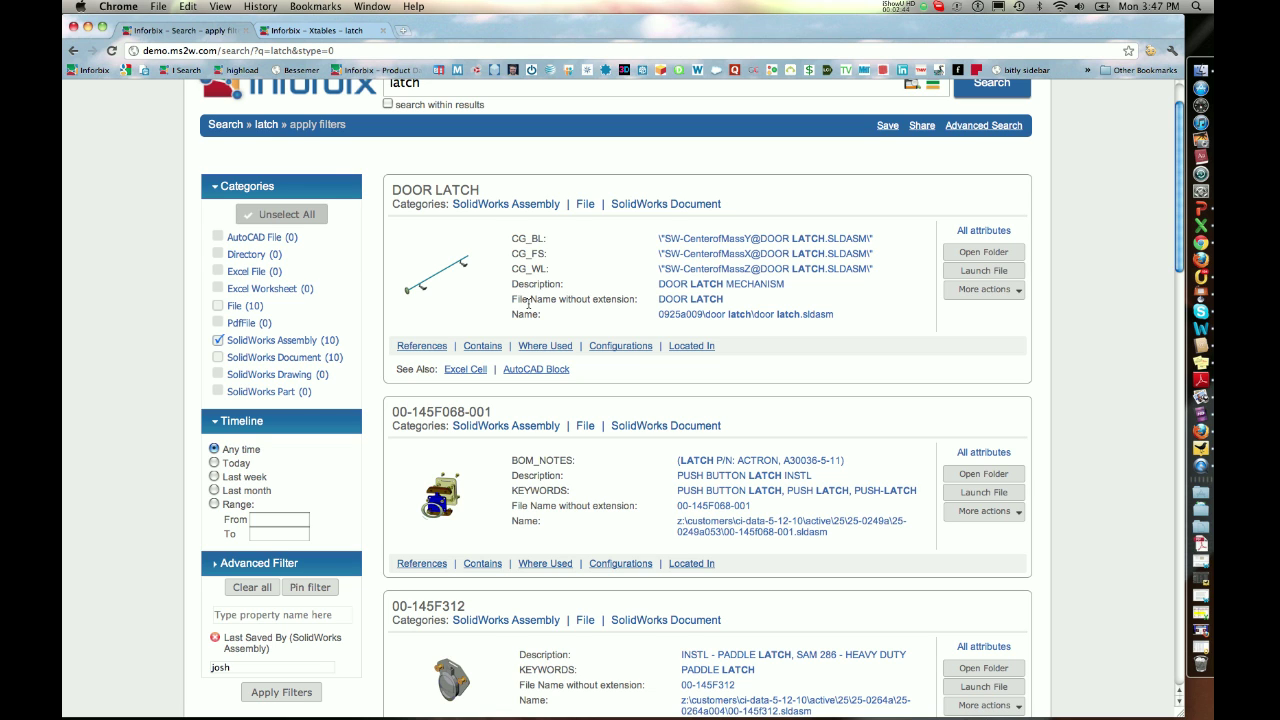
scroll(528, 303, "down", 8)
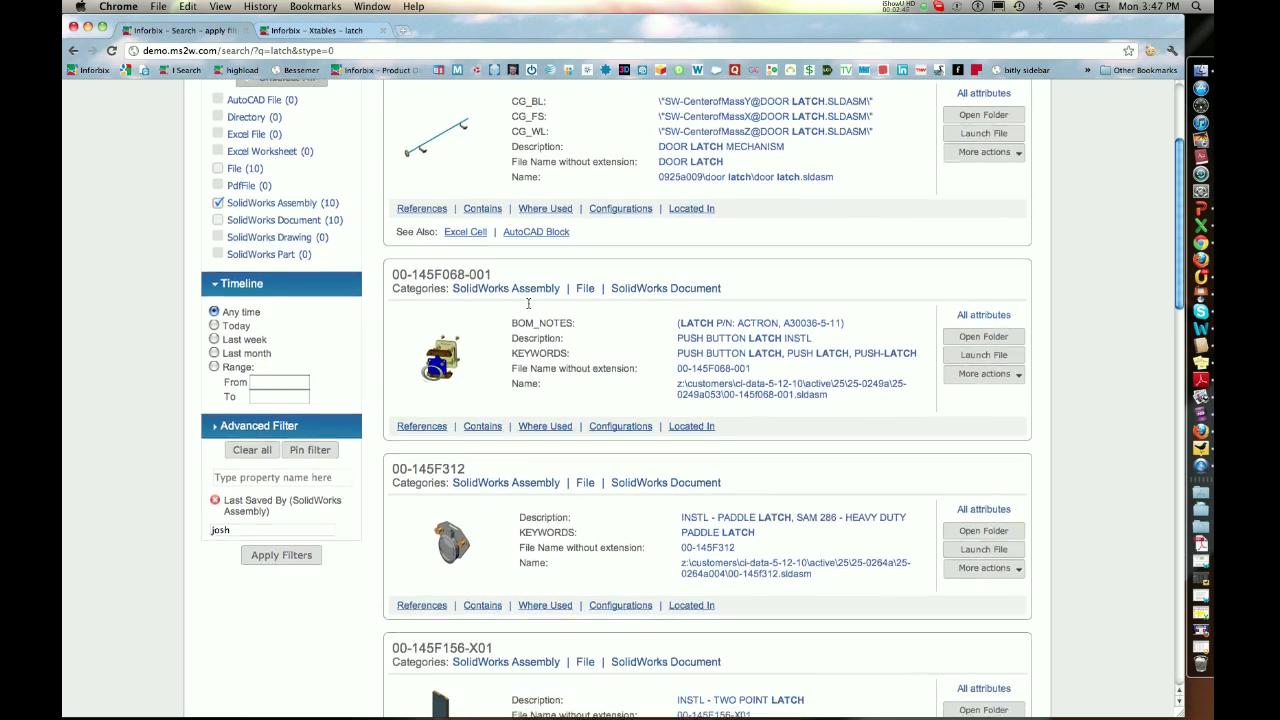
scroll(528, 303, "up", 8)
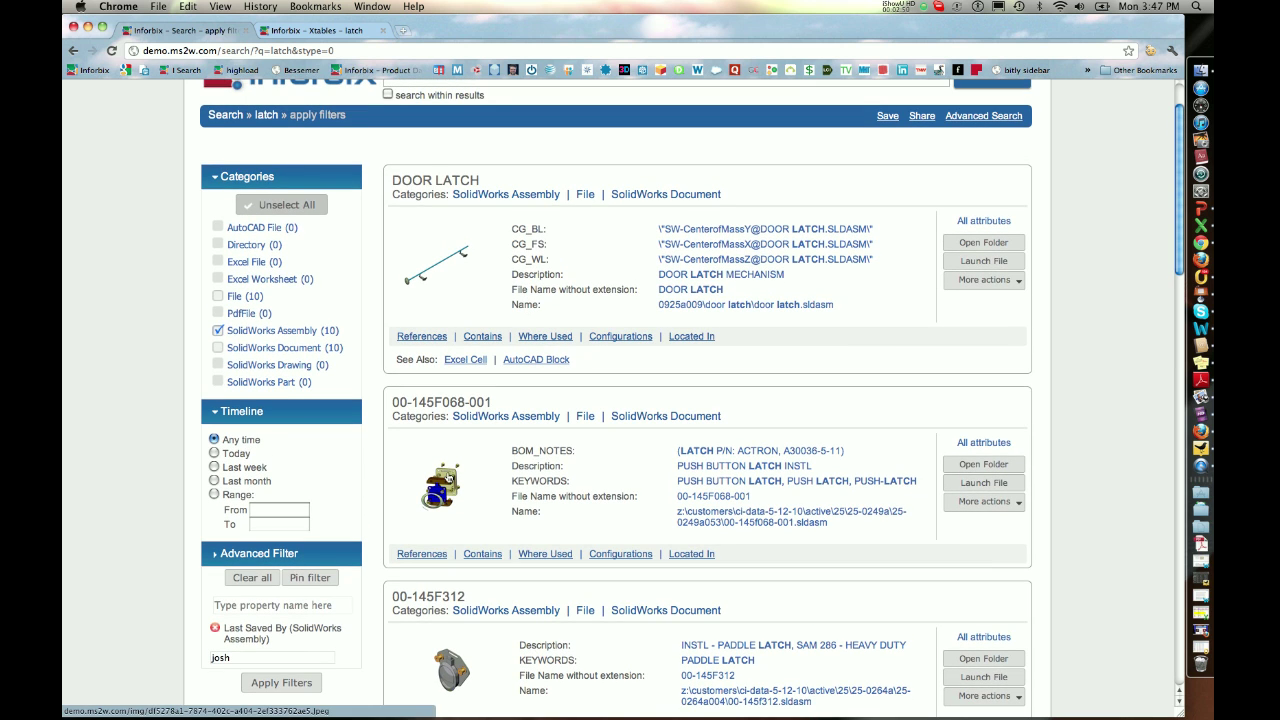
left_click(448, 478)
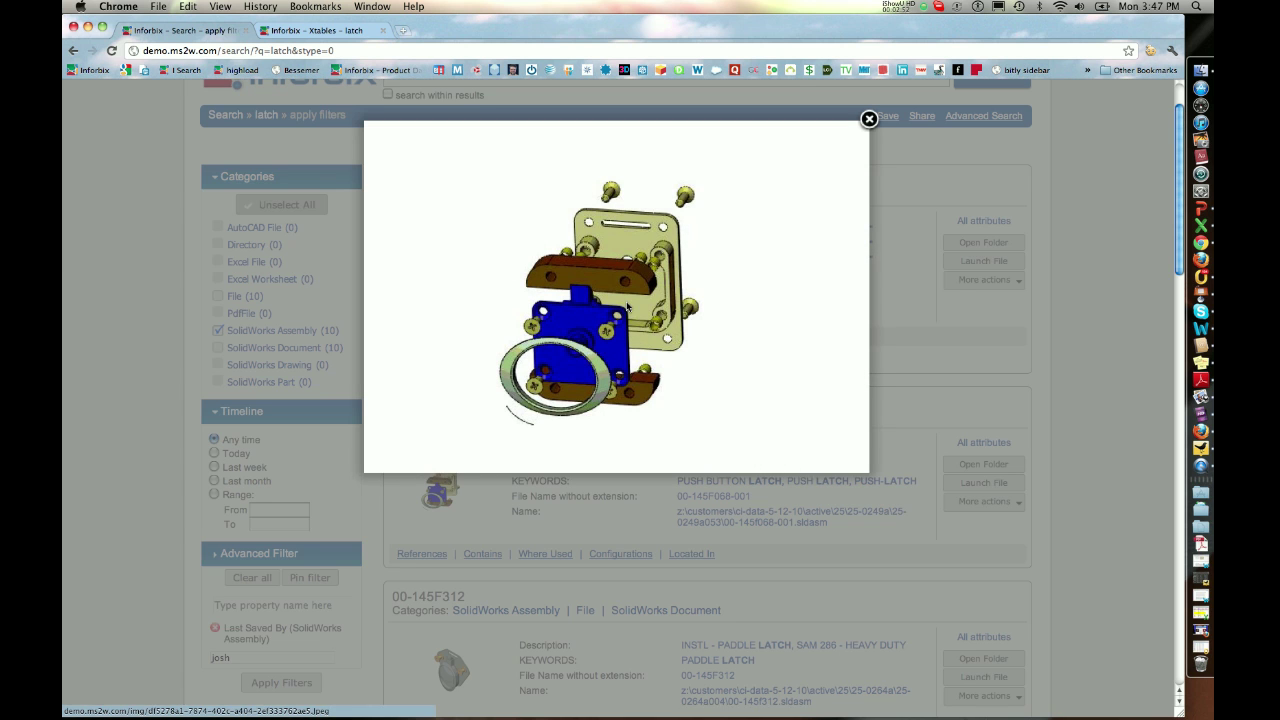
left_click(866, 120)
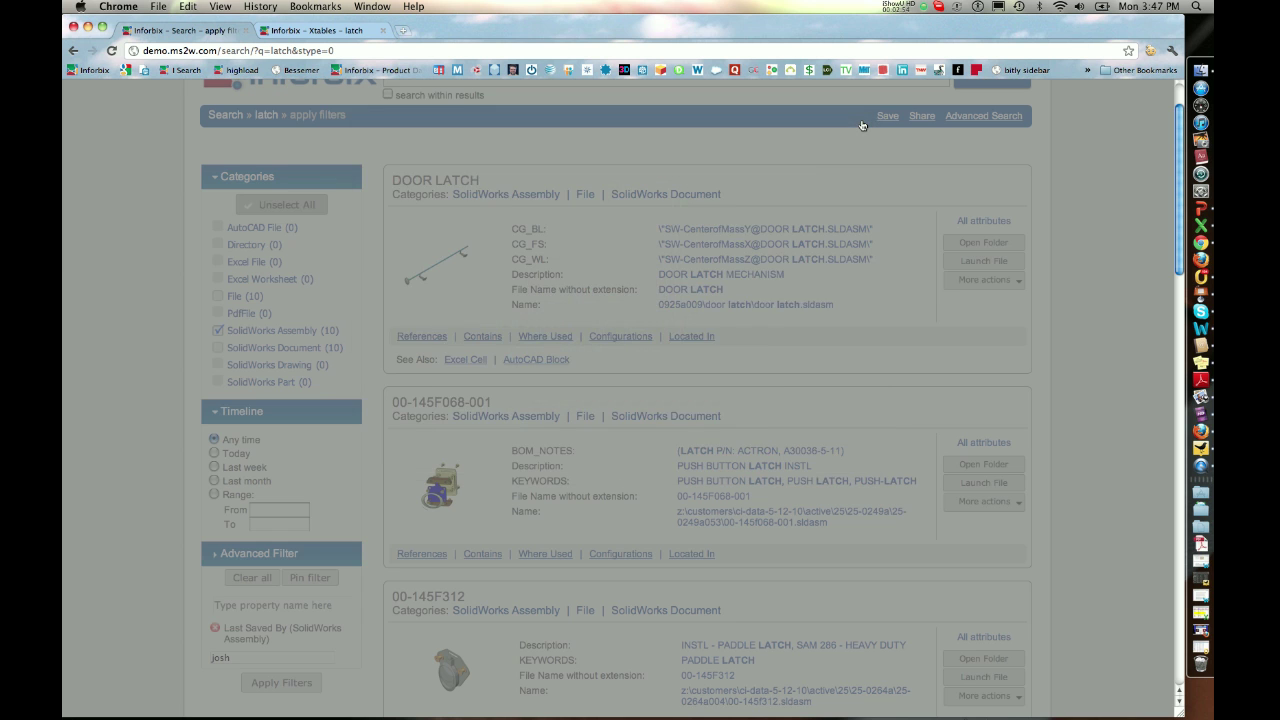
left_click(431, 556)
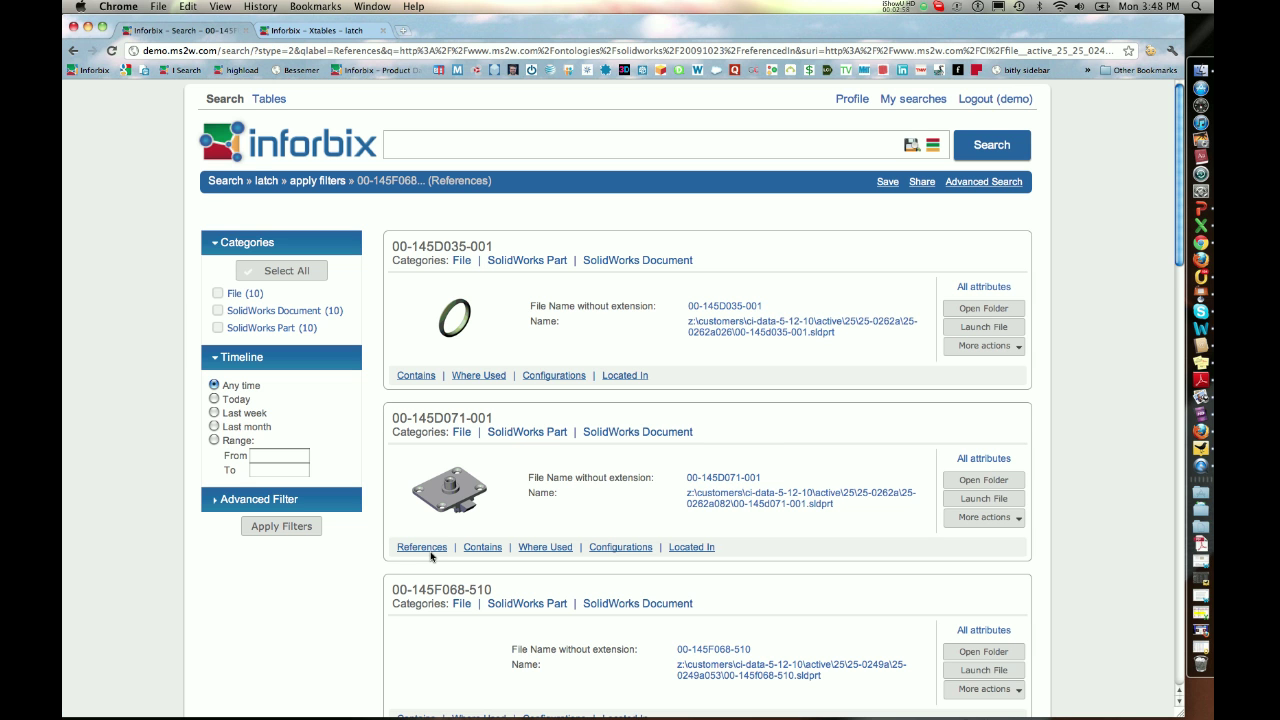
Scroll the references such as MS24693-S (MIL), then return via the 'apply filters' breadcrumb
scroll(538, 418, "down", 5)
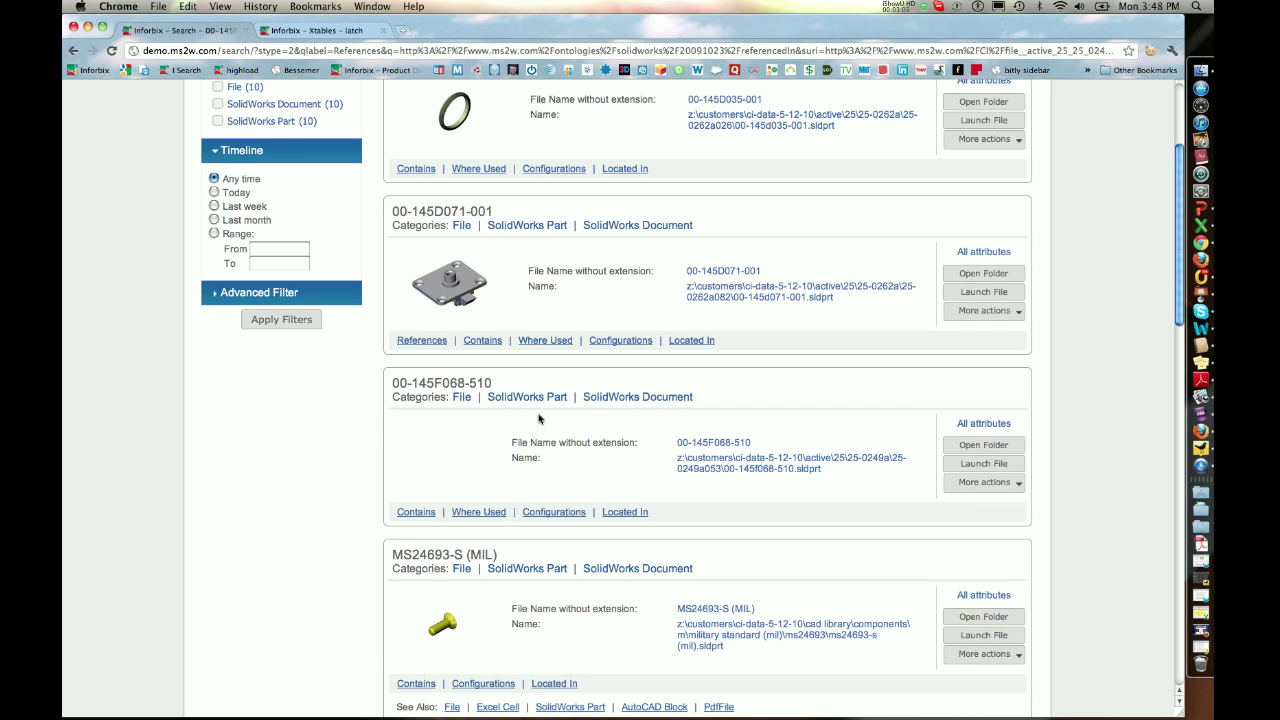
scroll(538, 418, "down", 1)
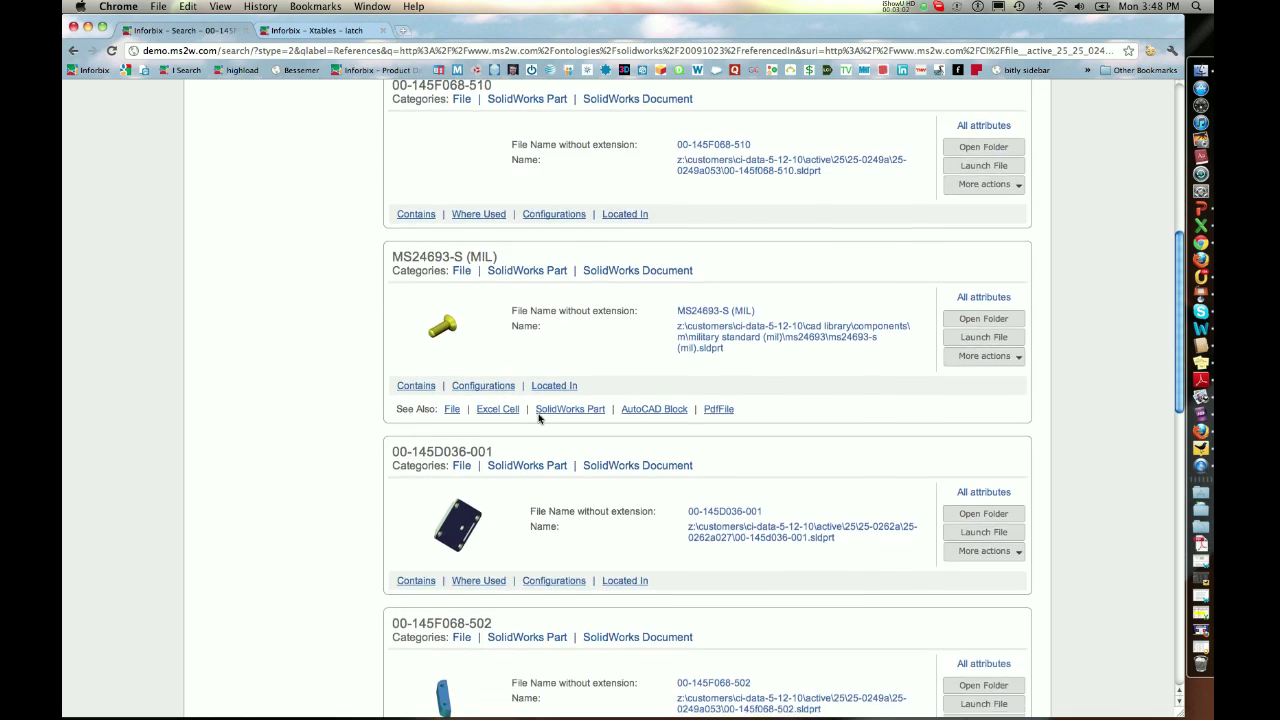
scroll(538, 418, "up", 5)
scroll(538, 418, "up", 1)
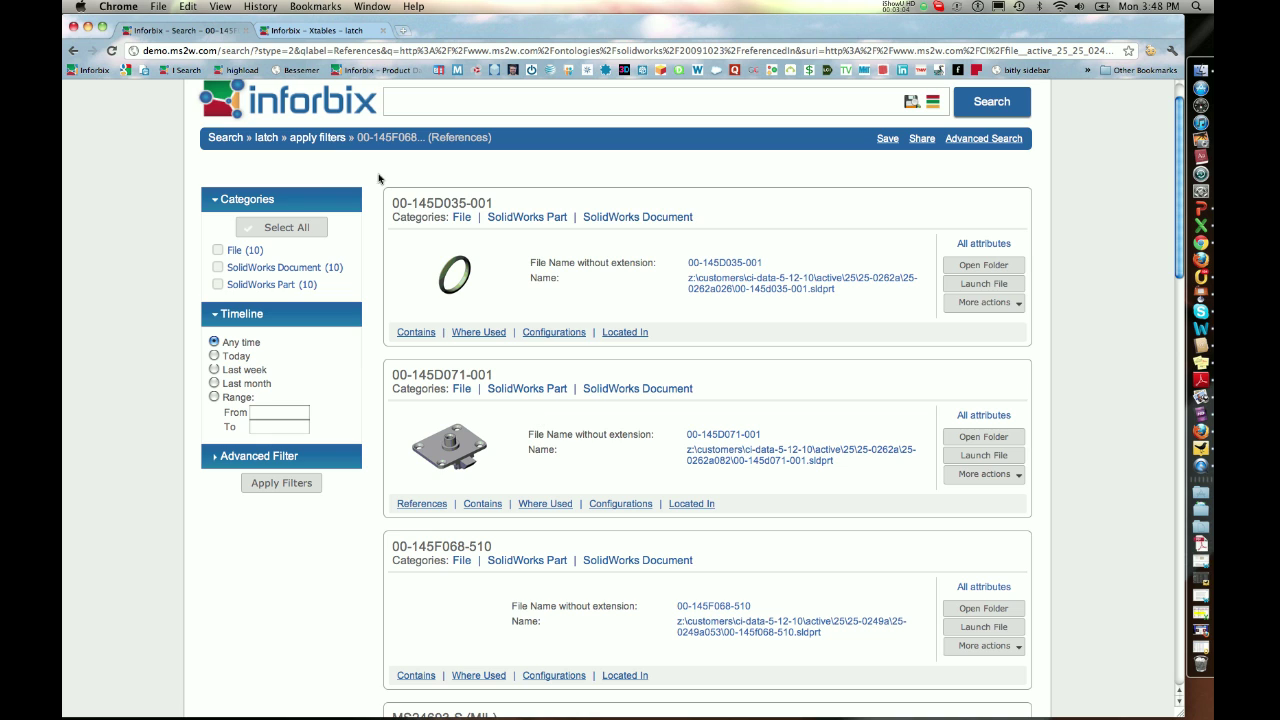
left_click(327, 140)
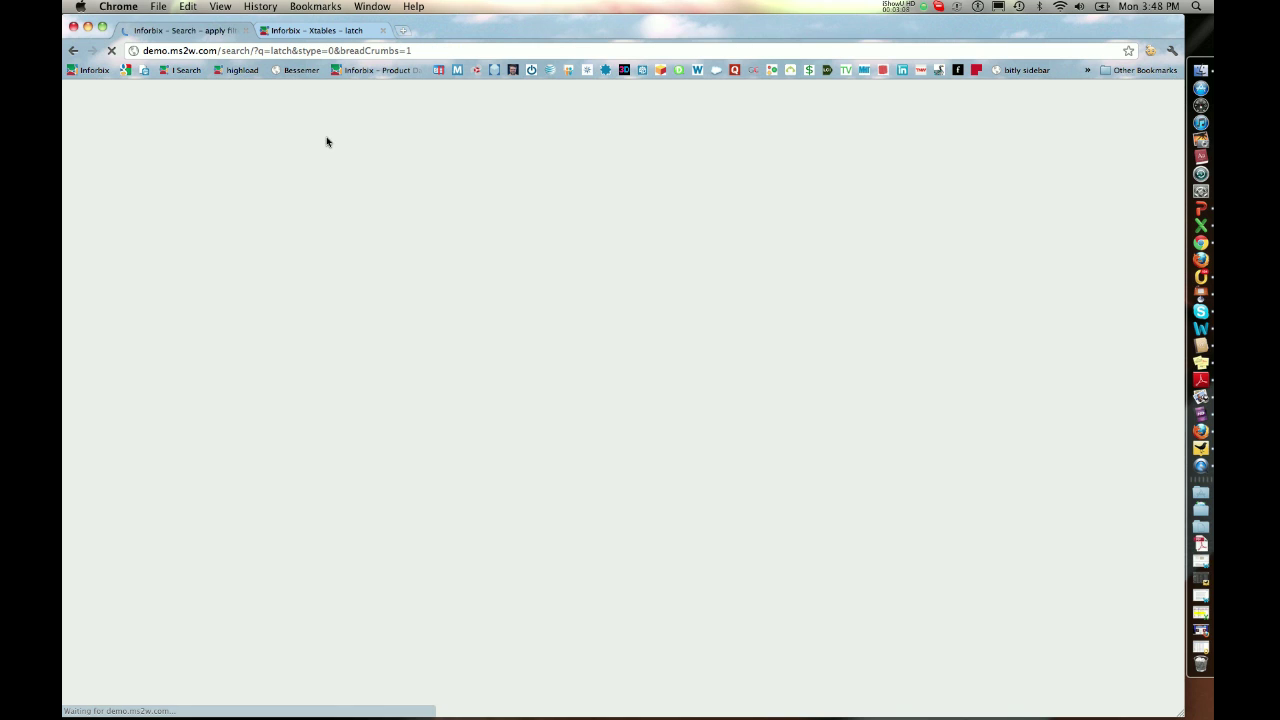
Save the filtered search as 'latch saved query' and go back to the Inforbix home page
scroll(523, 285, "down", 1)
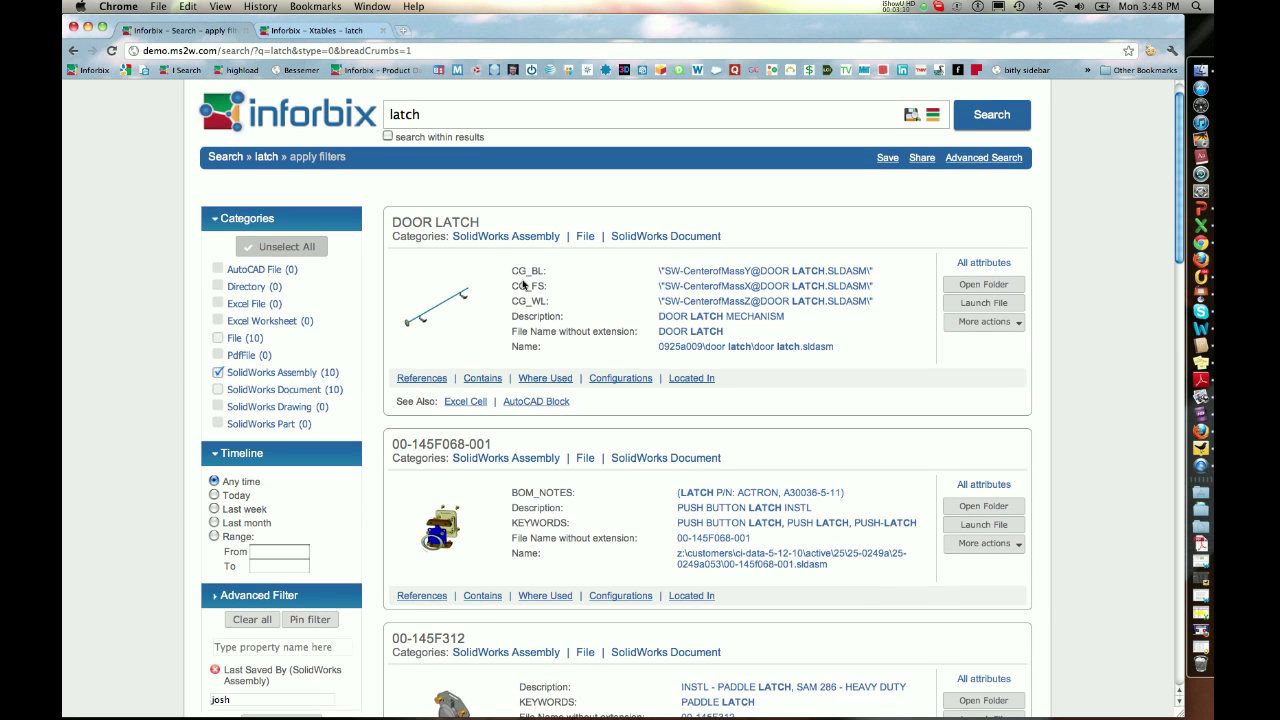
left_click(886, 155)
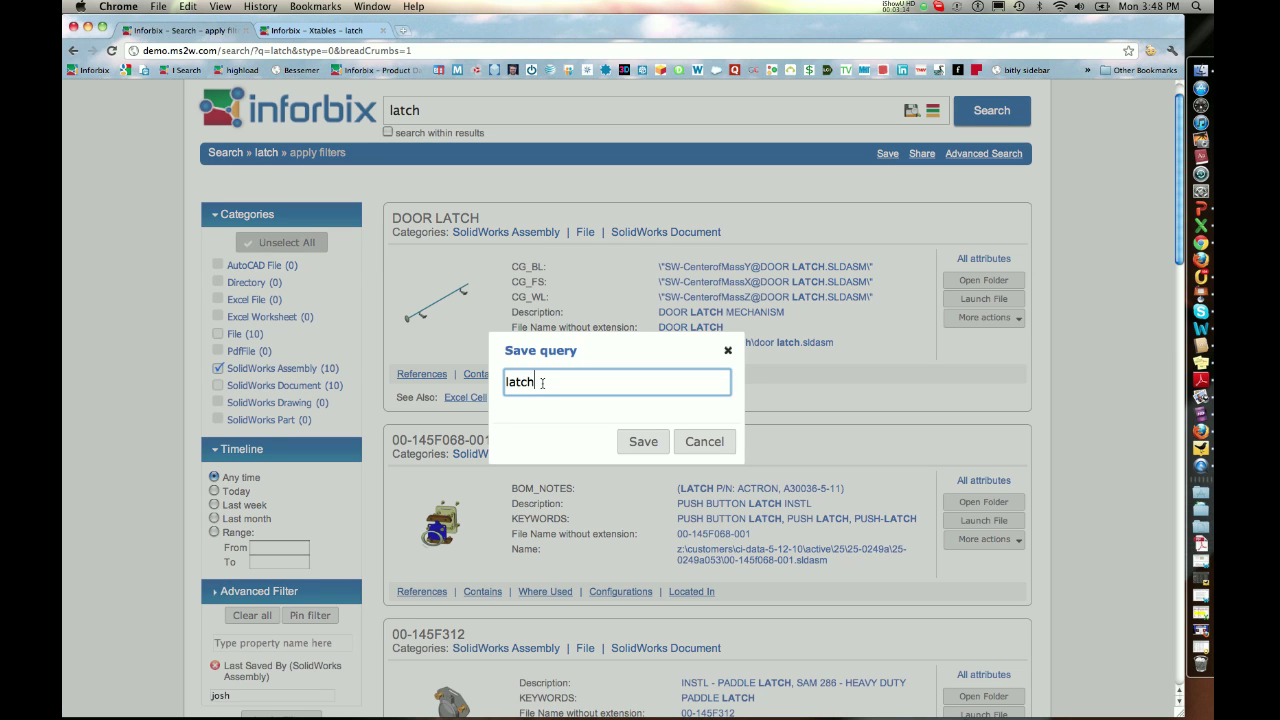
type("saved query")
left_click(632, 441)
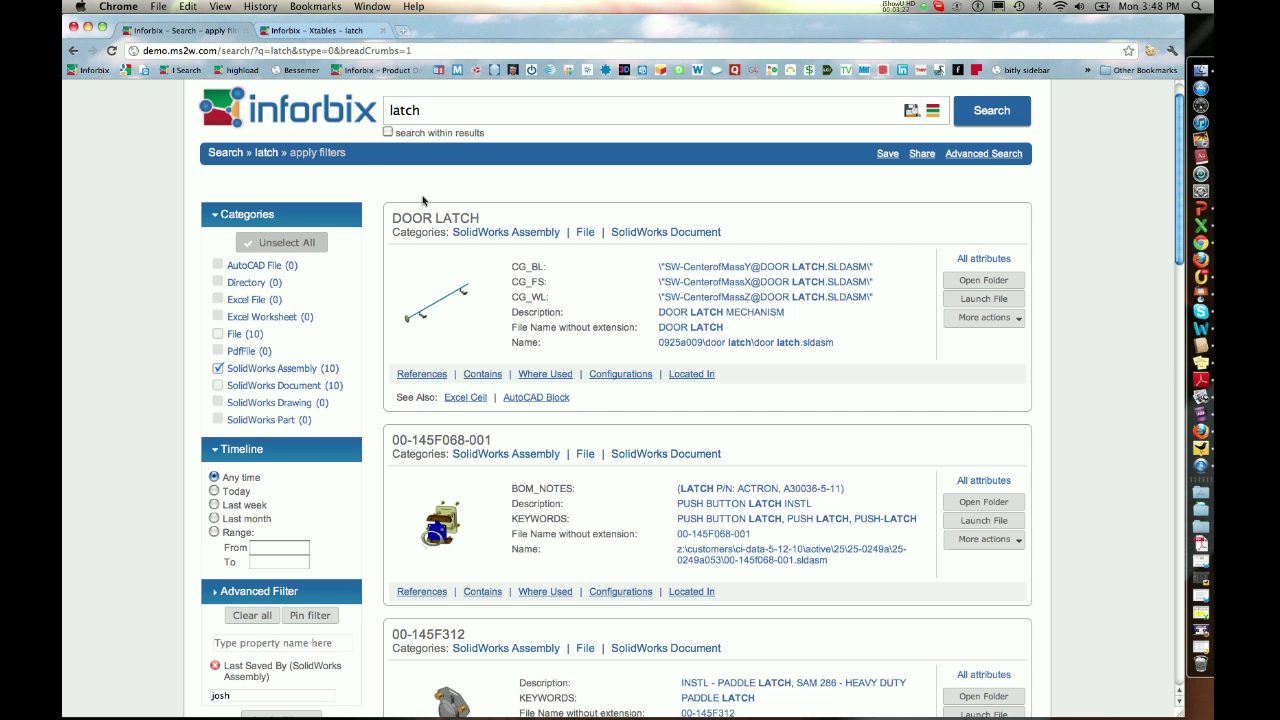
left_click(315, 112)
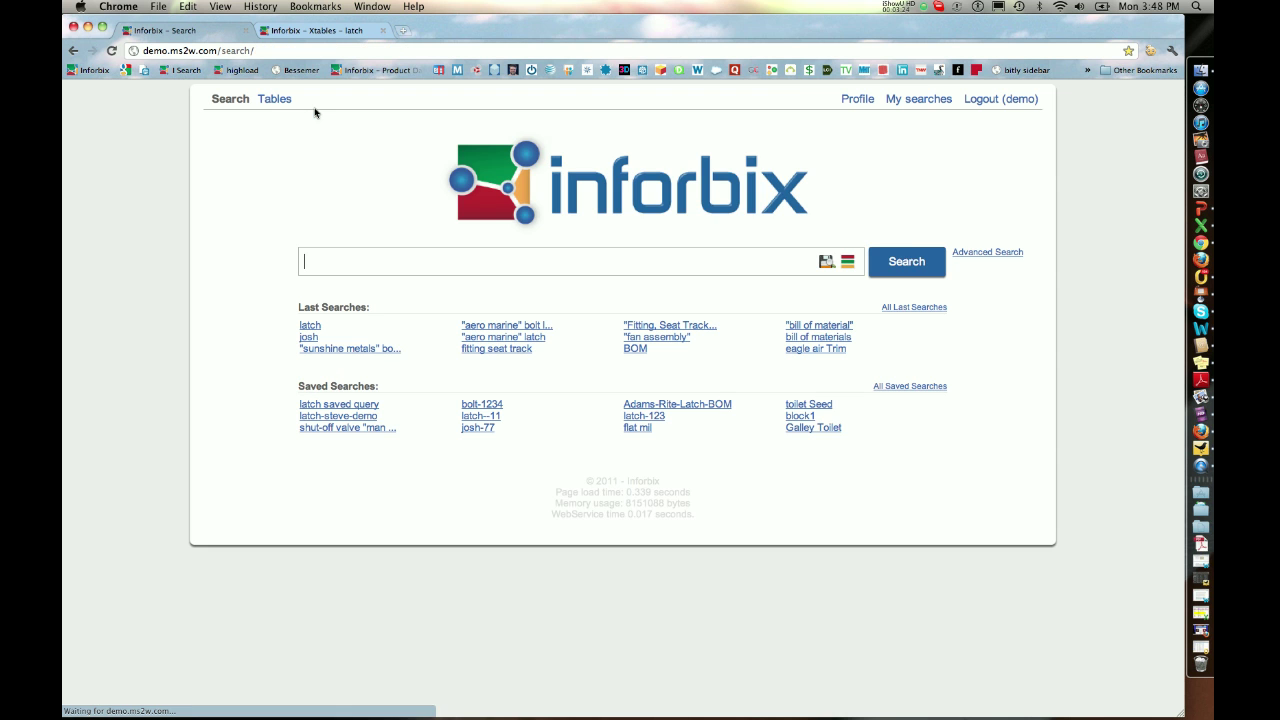
Open 'latch saved query' from Saved Searches, restoring SolidWorks Assembly (10) with the Last Saved By filter
left_click(338, 405)
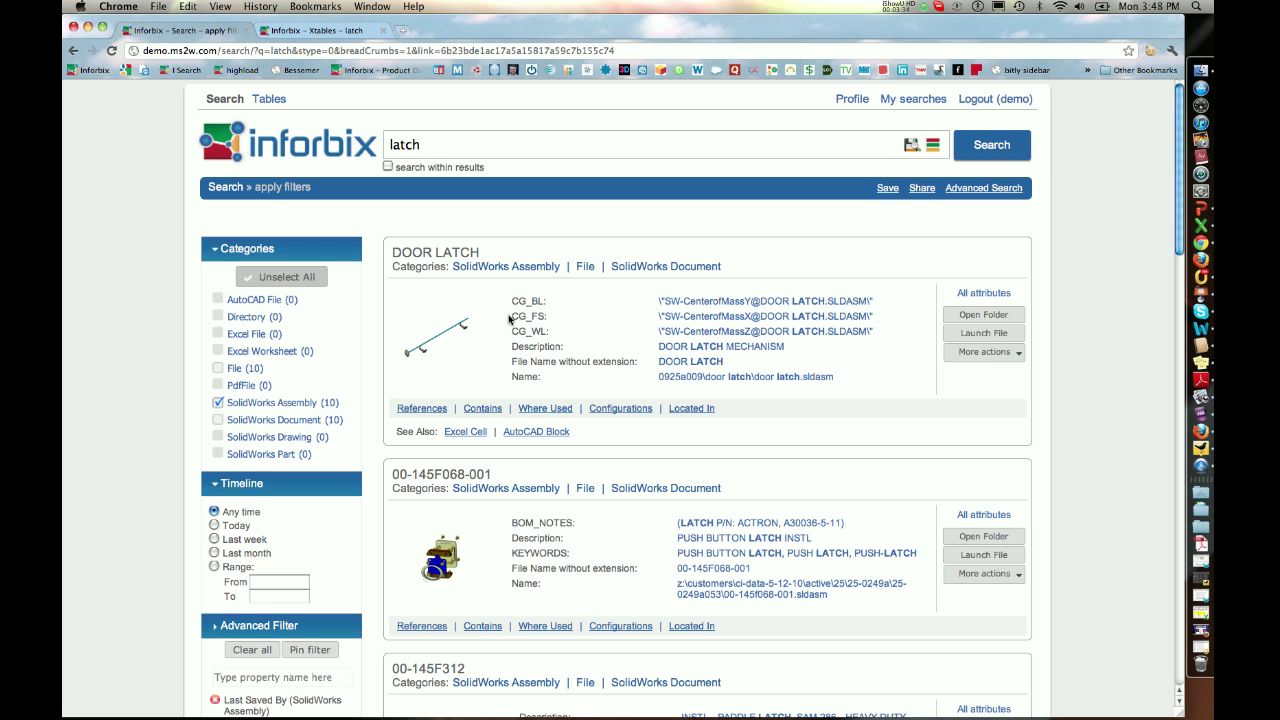
scroll(509, 318, "down", 3)
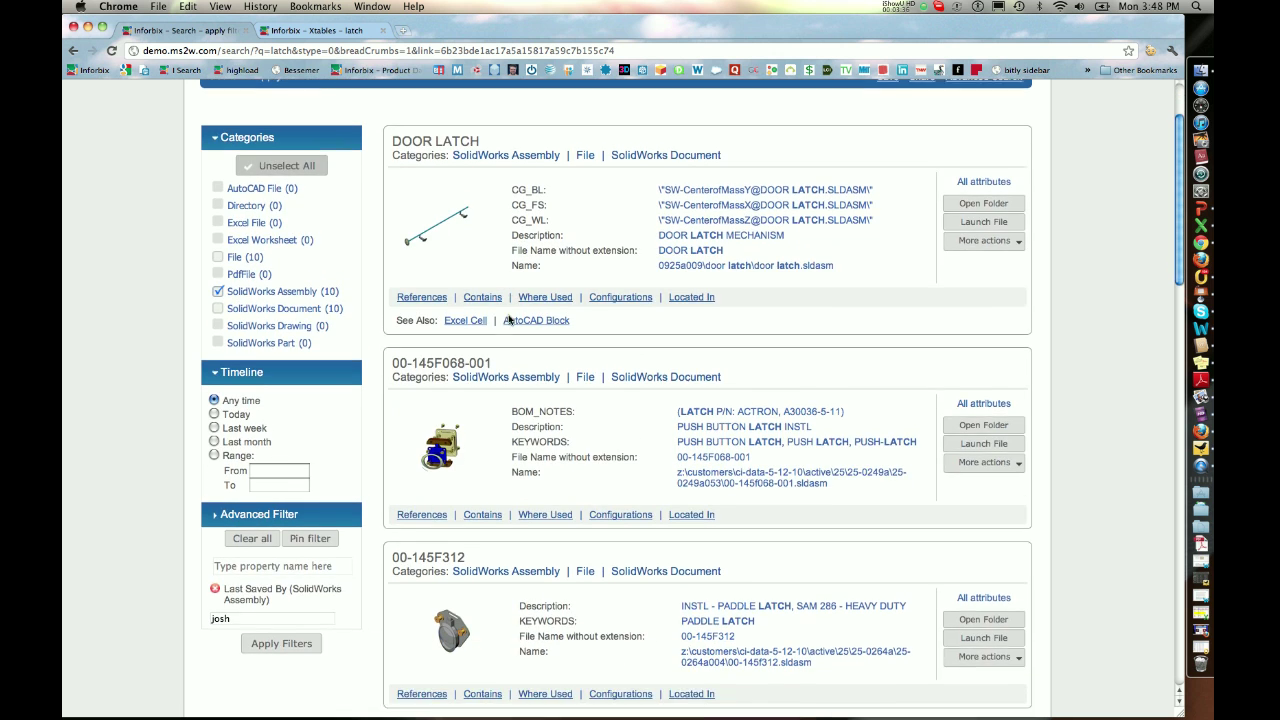
scroll(509, 318, "up", 3)
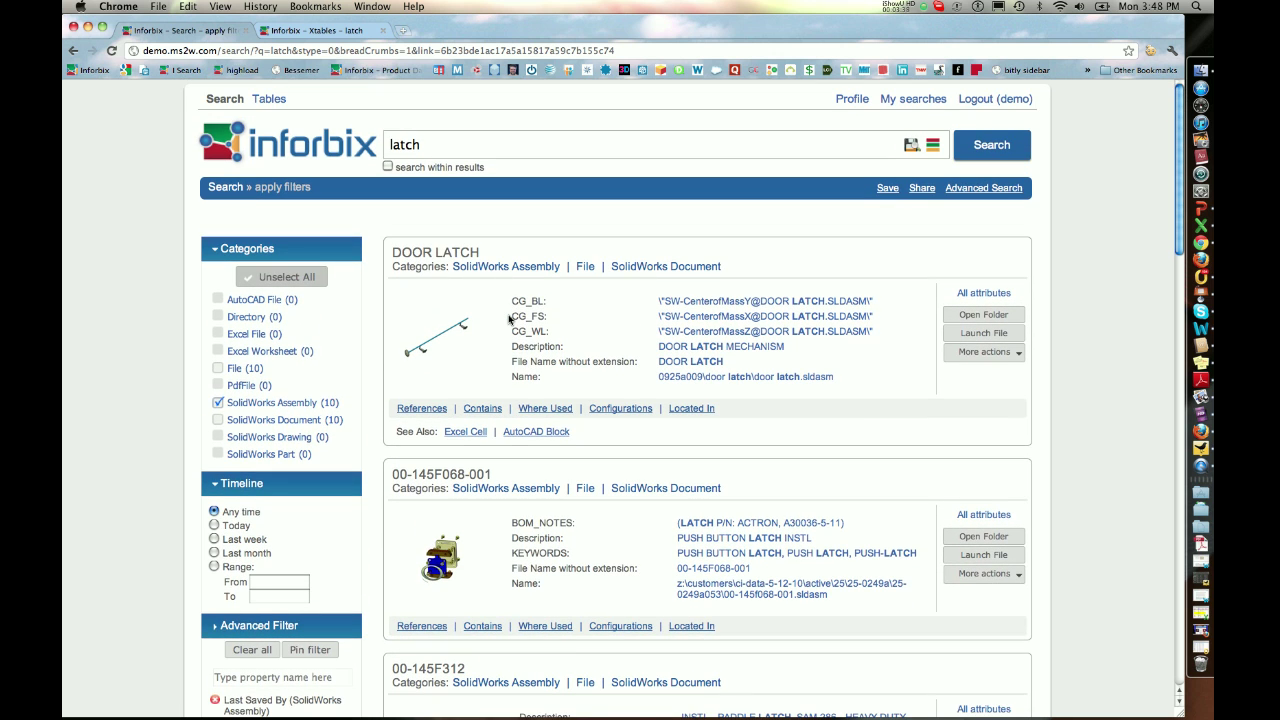